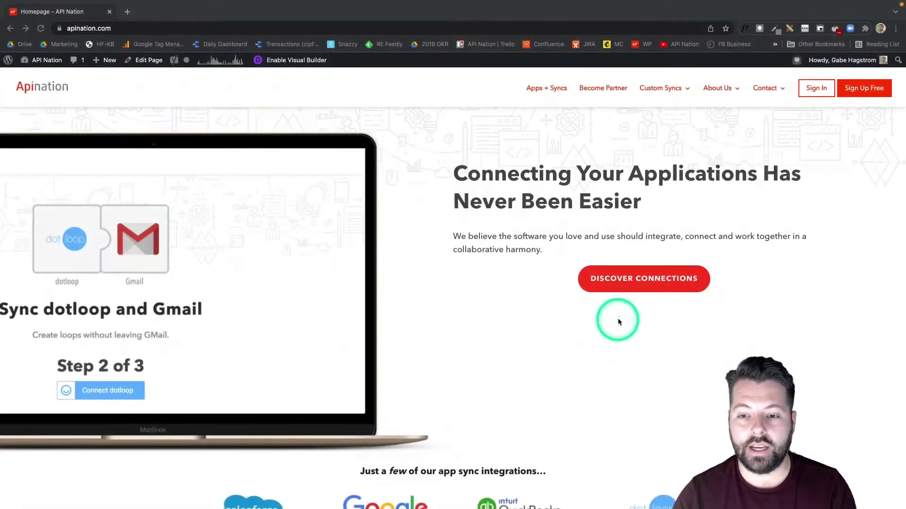
Browse the All Applications catalogue via Discover Connections and open the kvCORE app page
left_click(630, 280)
left_click(631, 280)
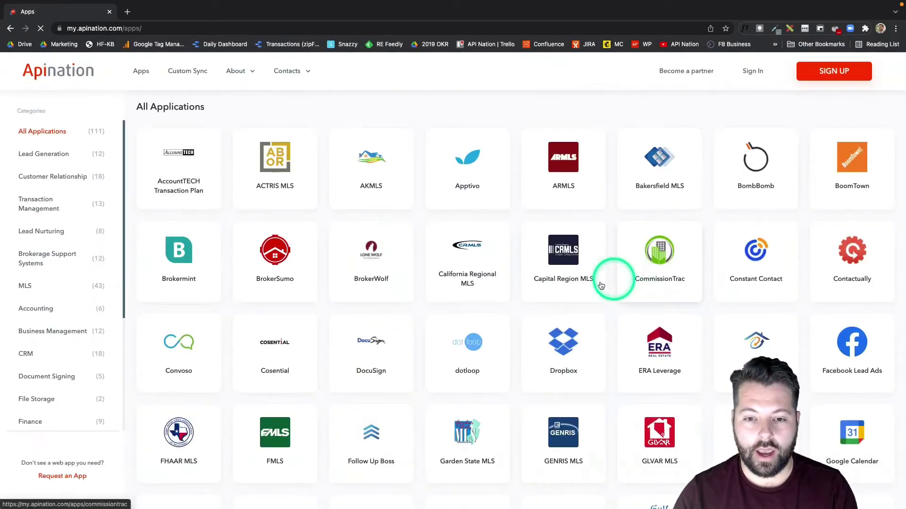
scroll(537, 303, "down", 2)
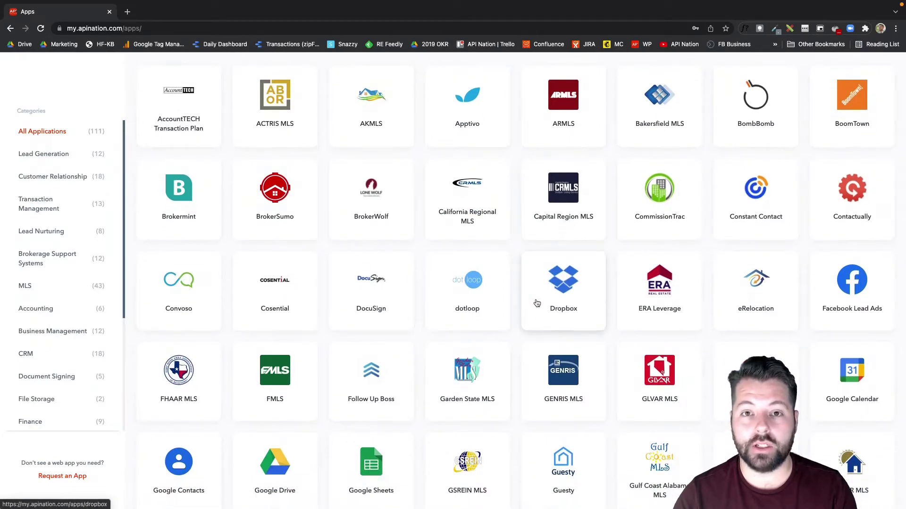
scroll(536, 303, "down", 3)
scroll(537, 303, "down", 3)
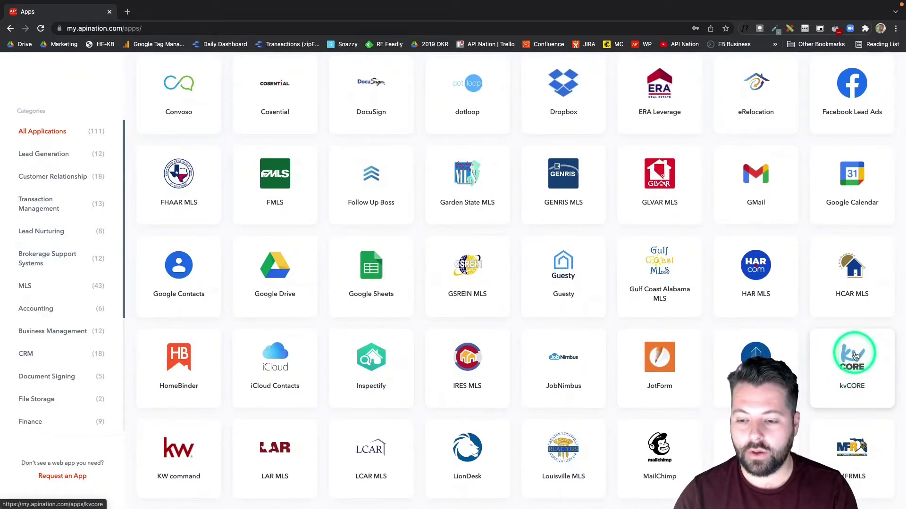
left_click(855, 356)
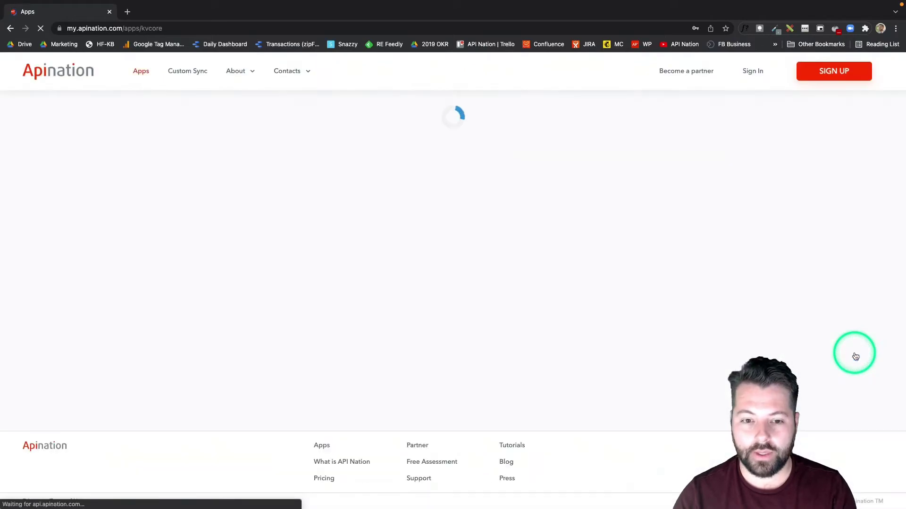
Choose iCloud Contacts as kvCORE's sync partner to list both sync directions
scroll(533, 346, "down", 4)
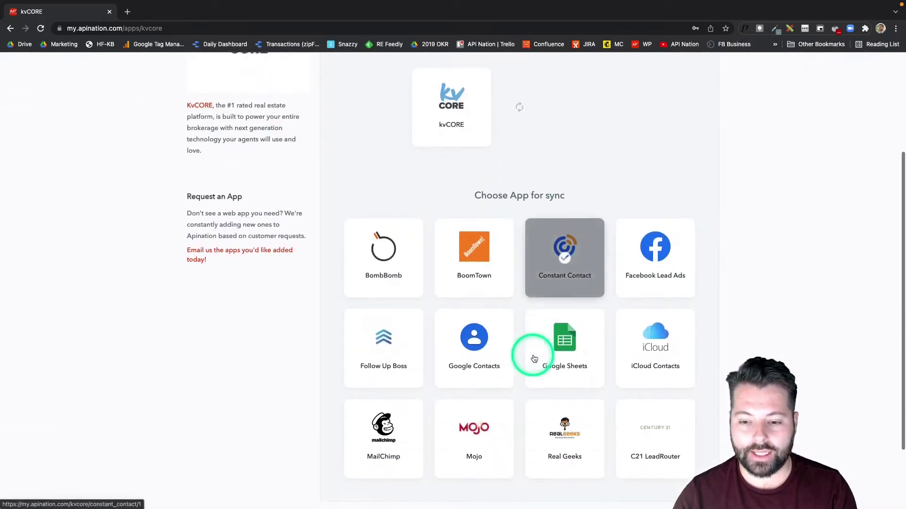
left_click(643, 349)
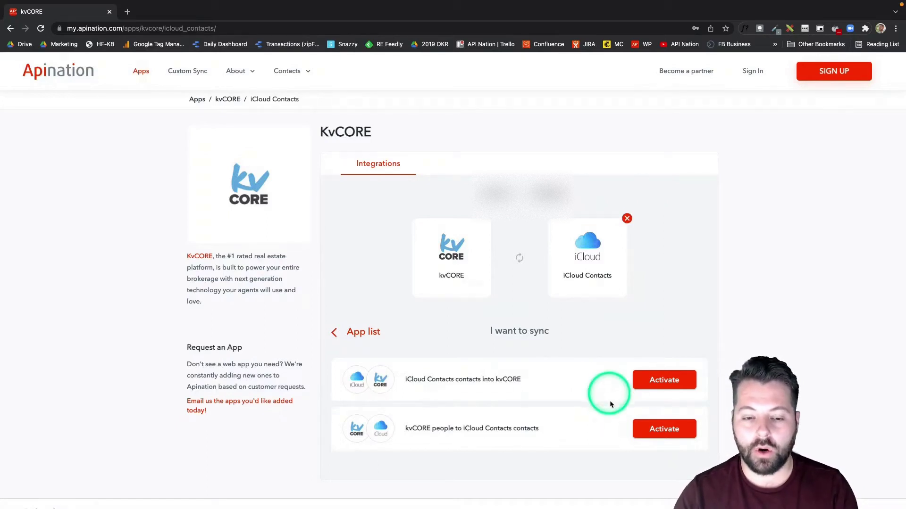
Activate the kvCORE people to iCloud Contacts sync and authorize API Nation on kvCORE
left_click(657, 429)
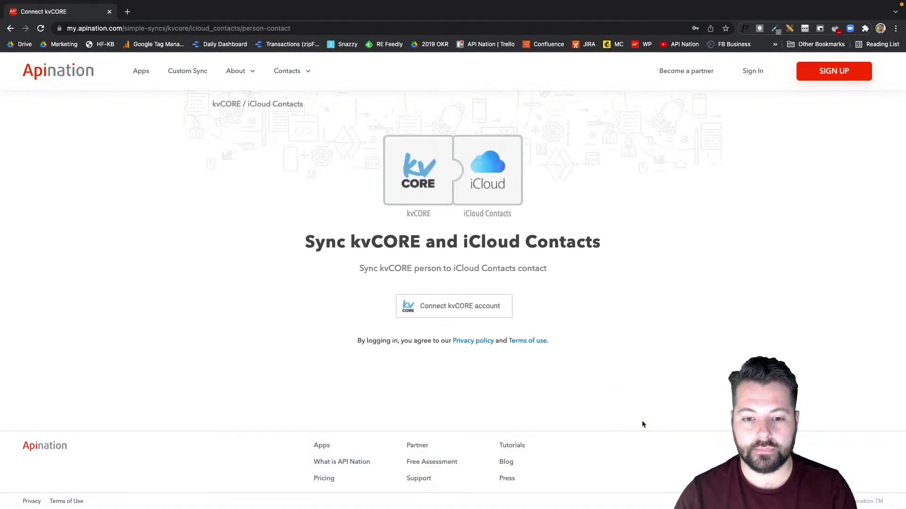
left_click(454, 308)
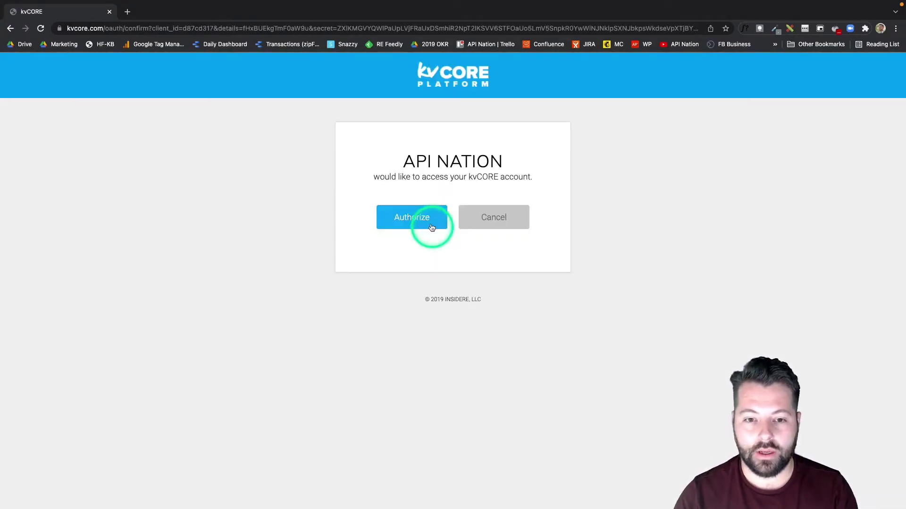
left_click(423, 217)
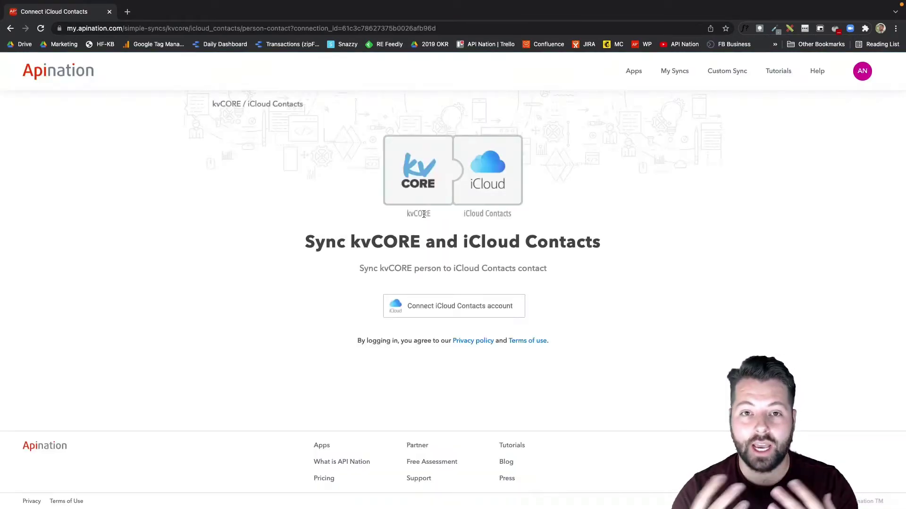
Bring up the iCloud Contacts connection form asking for Apple ID and app-specific password
left_click(436, 152)
left_click(417, 306)
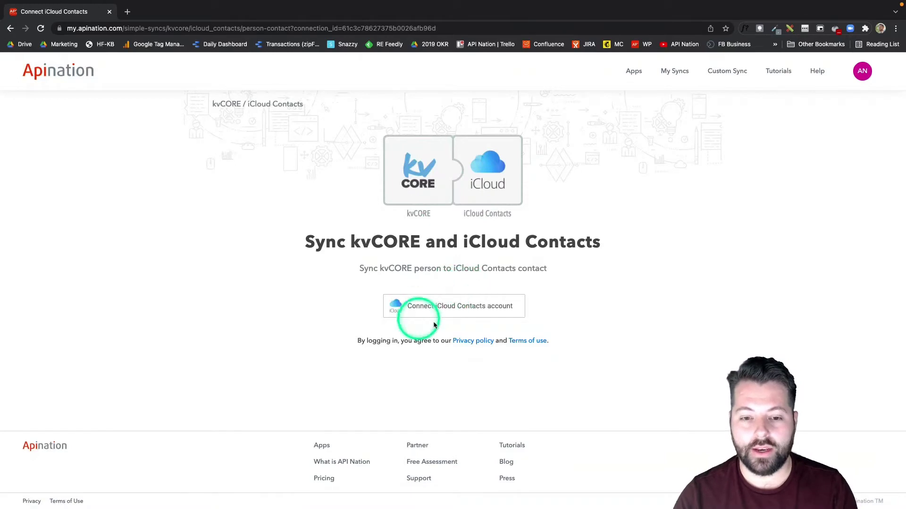
left_click(453, 308)
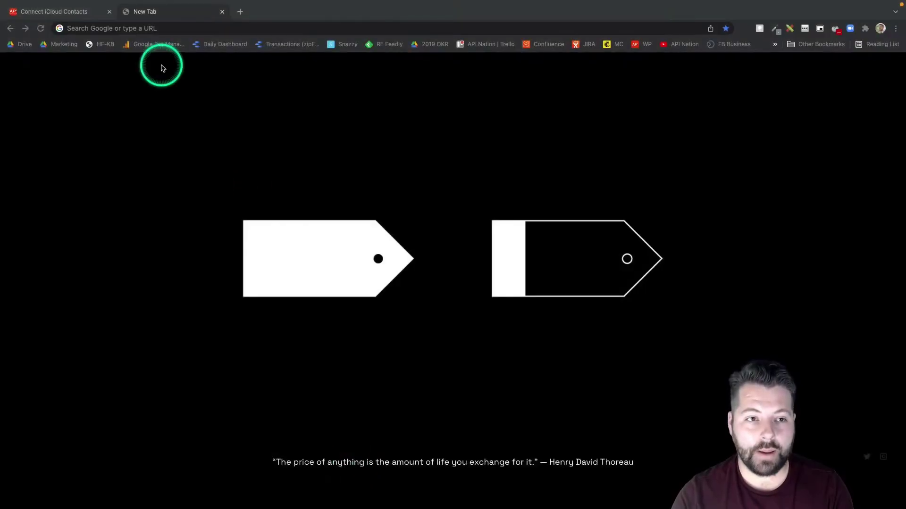
Go to appleid.apple.com and sign in with the account password, reaching the two-factor prompt
left_click(98, 31)
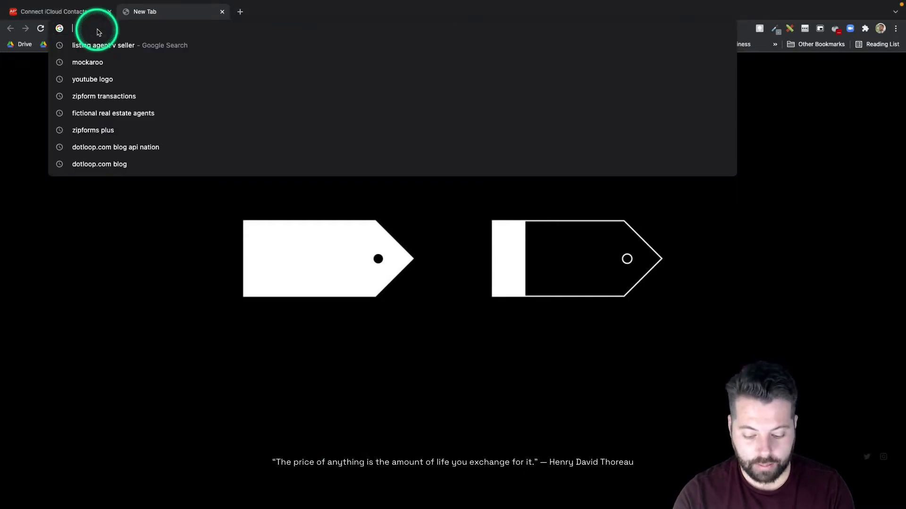
type("appleid.apple.com")
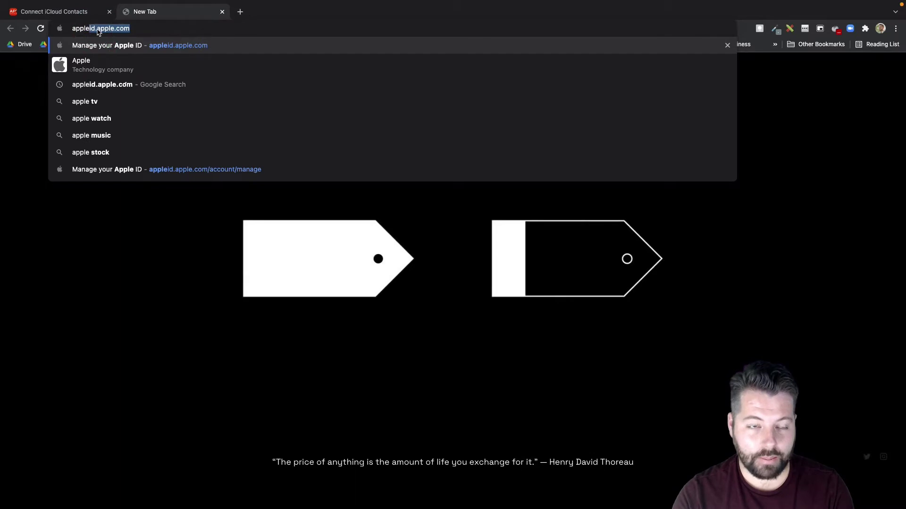
key("Return")
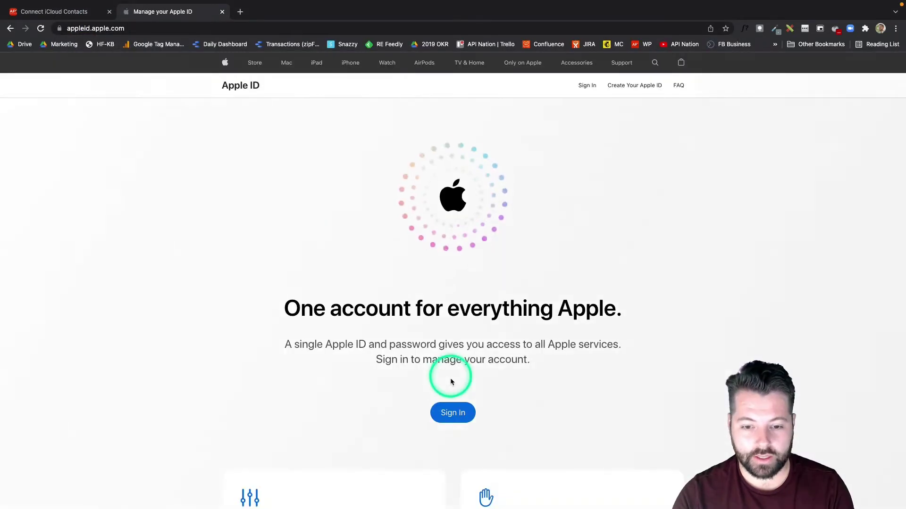
left_click(455, 415)
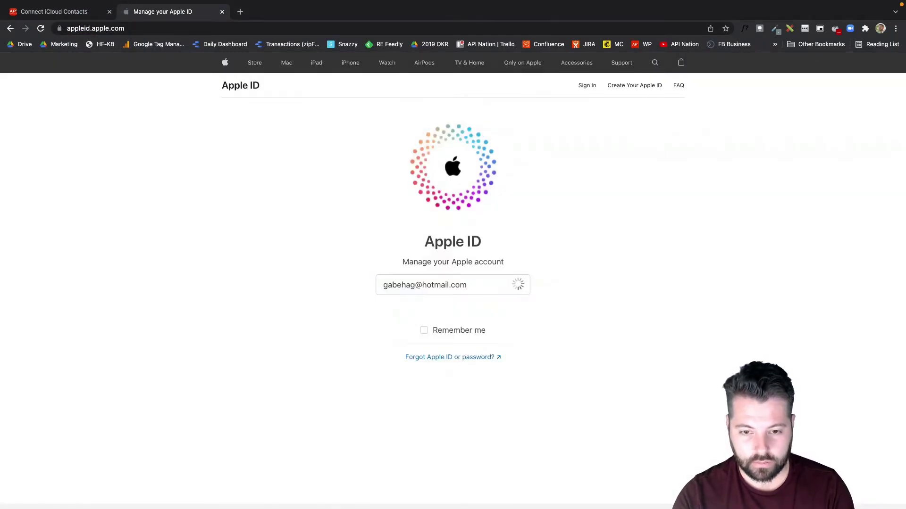
type("•••••")
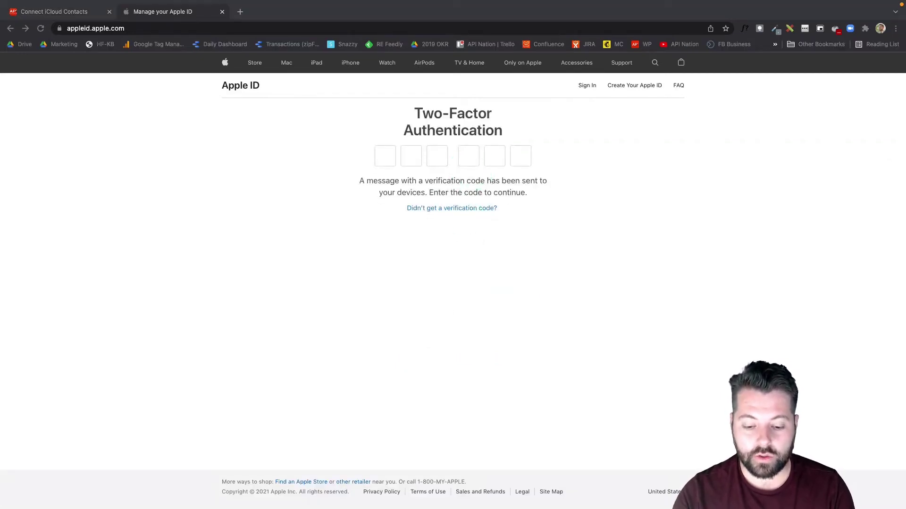
left_click_drag(496, 508, 503, 295)
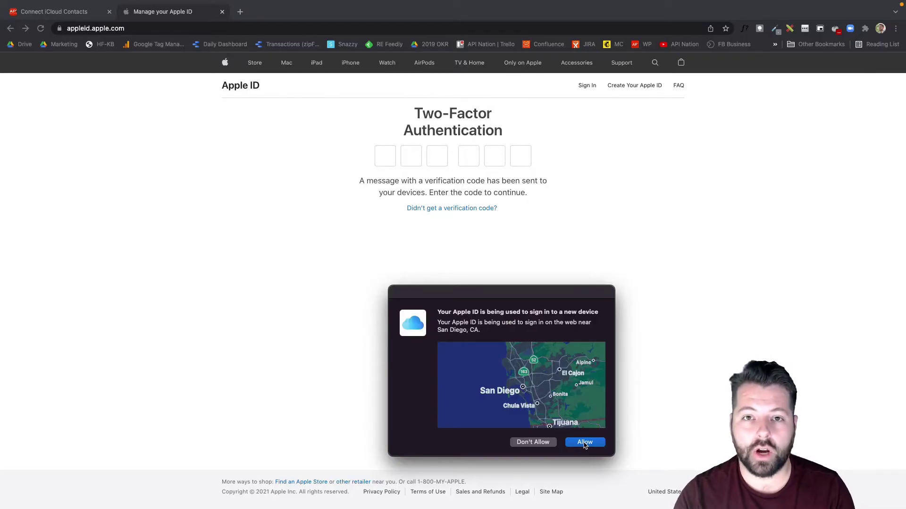
Allow the new sign-in and enter the six-digit verification code to reach Sign-In and Security
left_click(585, 443)
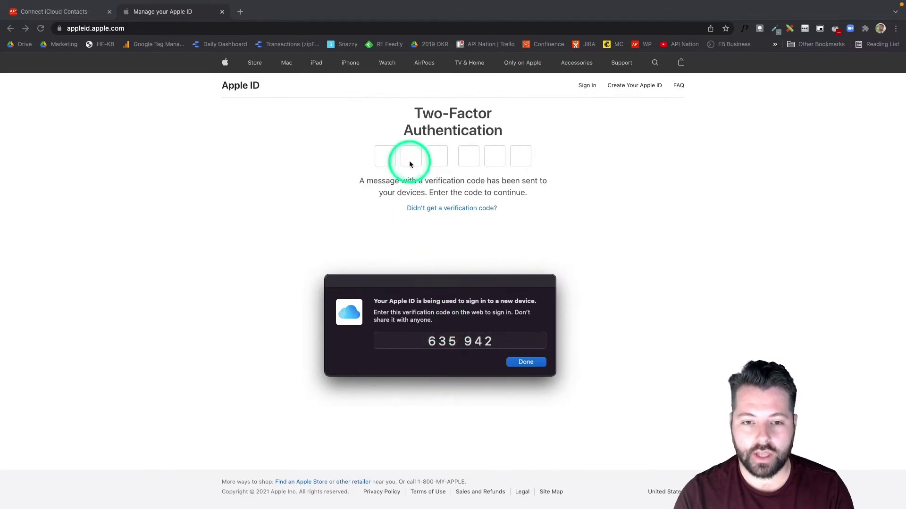
left_click(390, 158)
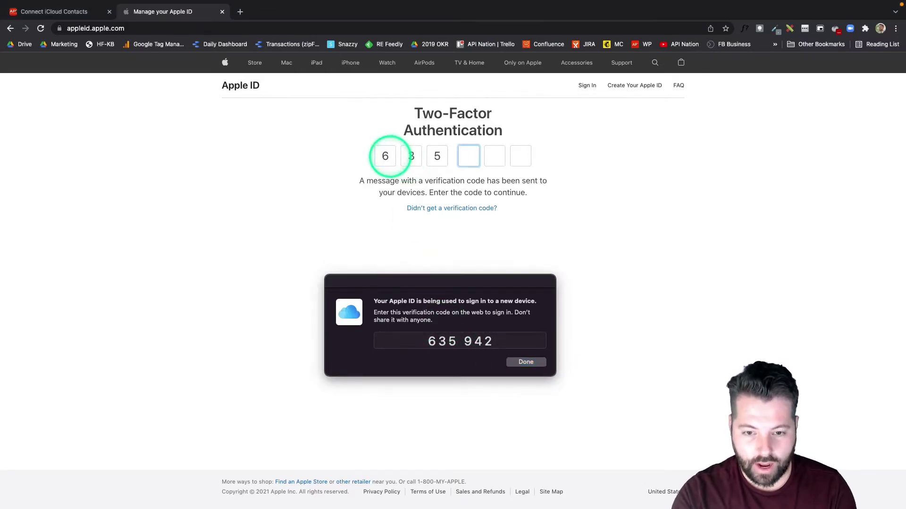
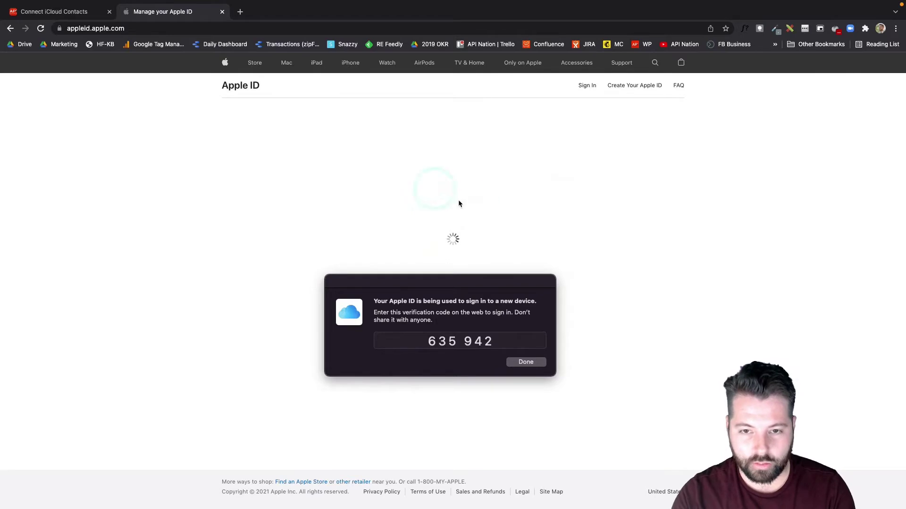
left_click(527, 362)
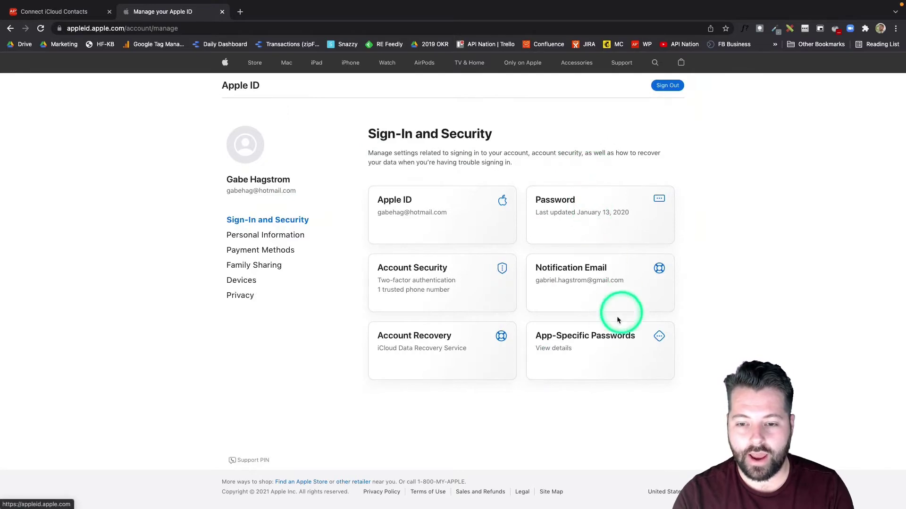
Create an app-specific password labelled 'API Nation' and copy the generated password
left_click(593, 337)
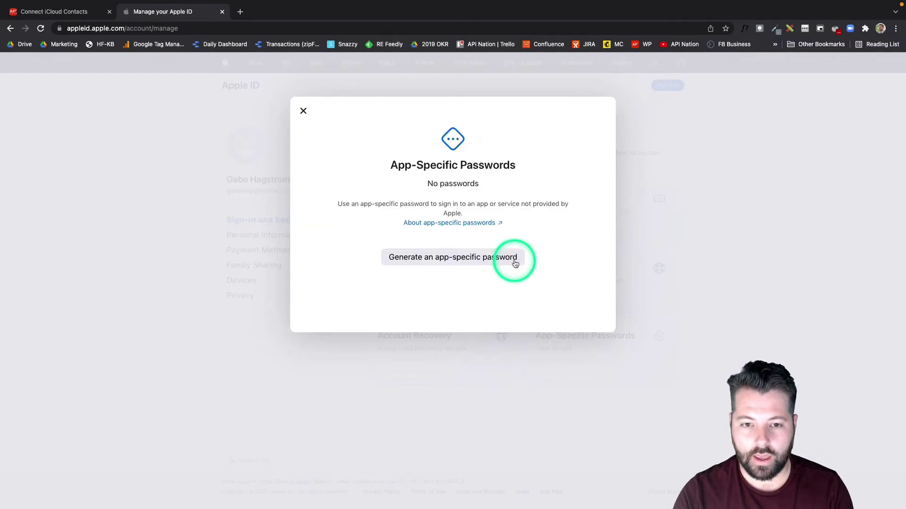
left_click(477, 260)
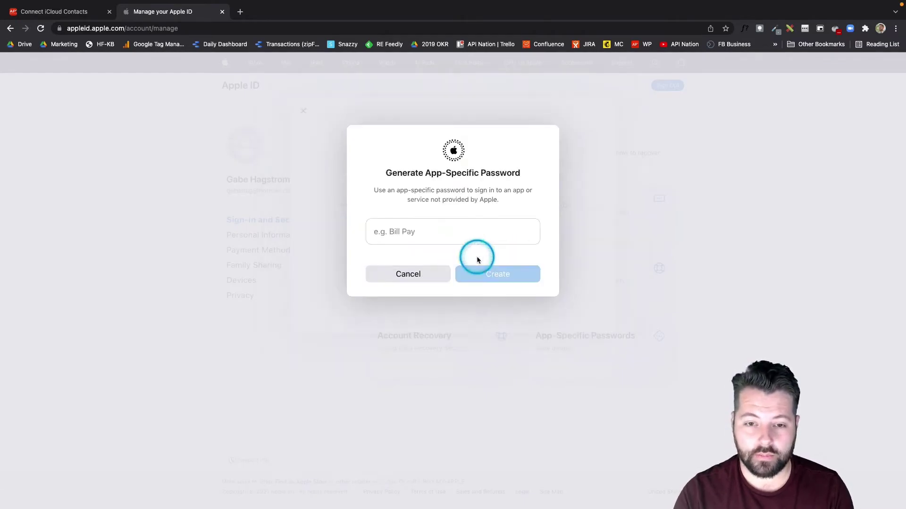
left_click(434, 235)
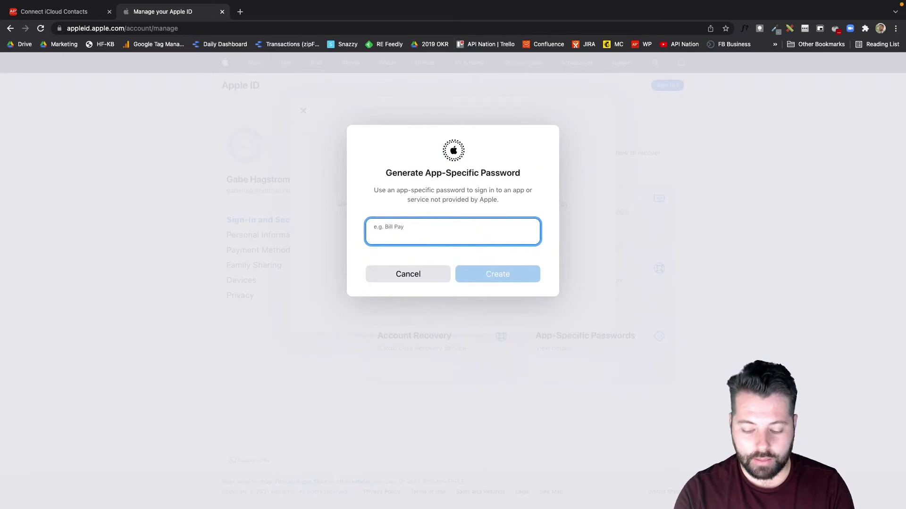
type("API Nation")
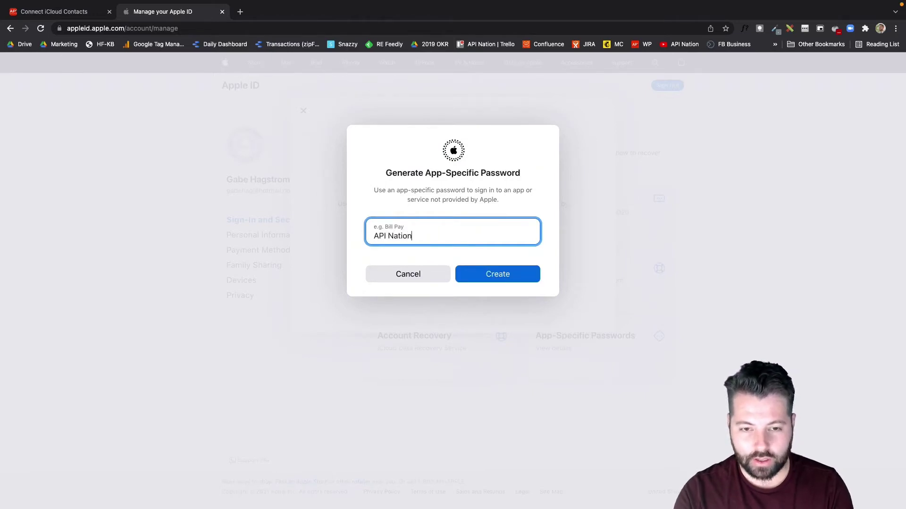
left_click(469, 271)
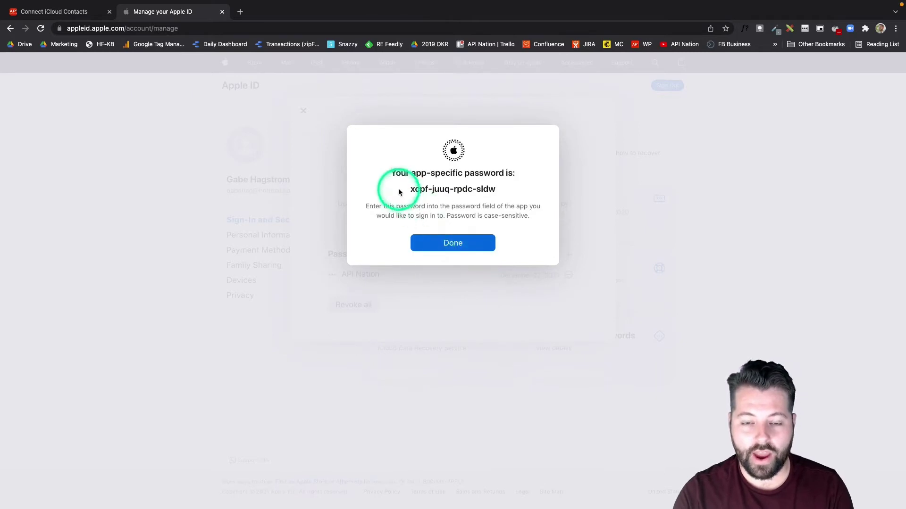
triple_click(494, 190)
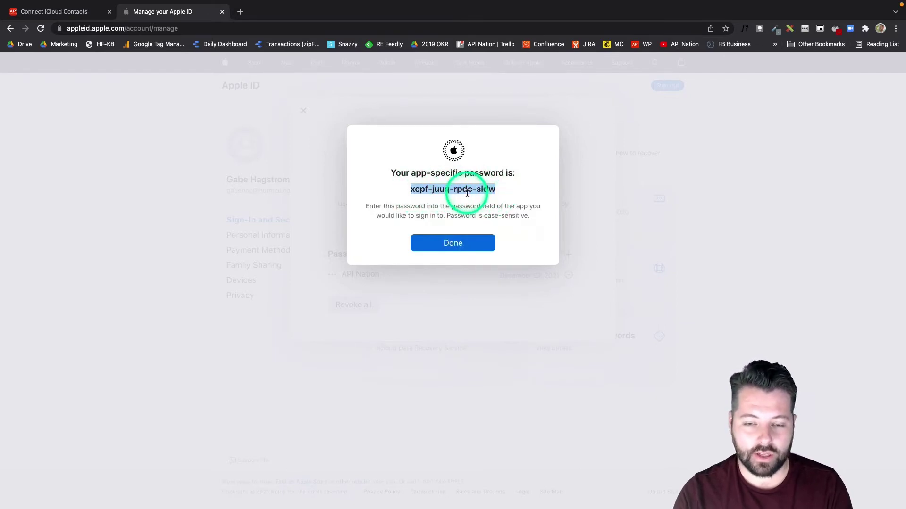
left_click(457, 244)
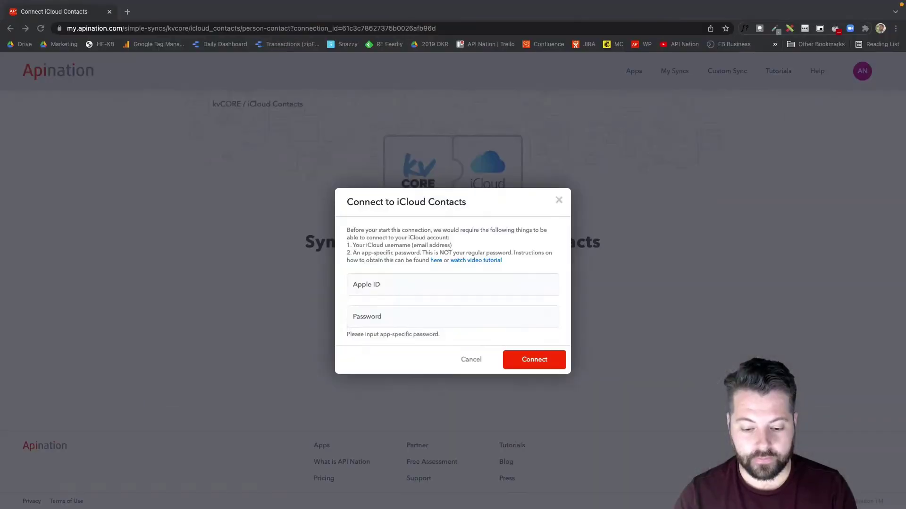
Enter the Apple ID e-mail, paste the app-specific password, and connect iCloud Contacts
left_click(370, 286)
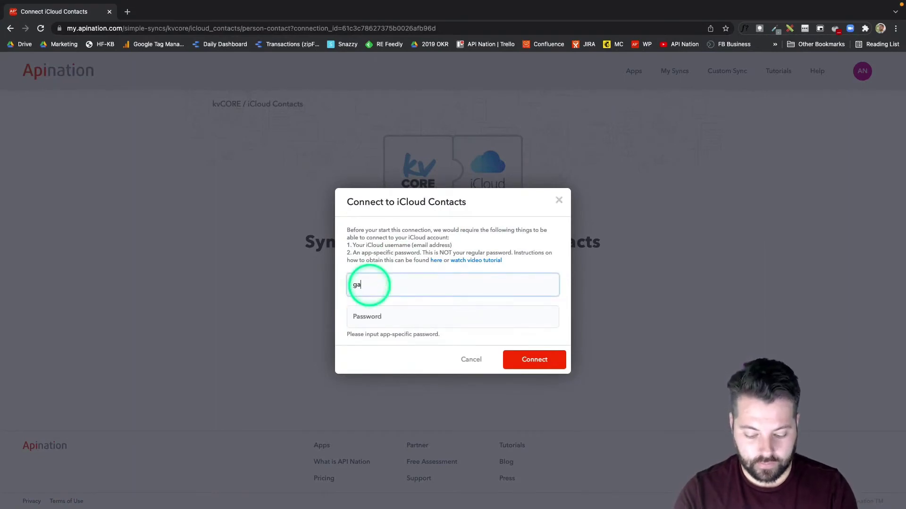
left_click(368, 316)
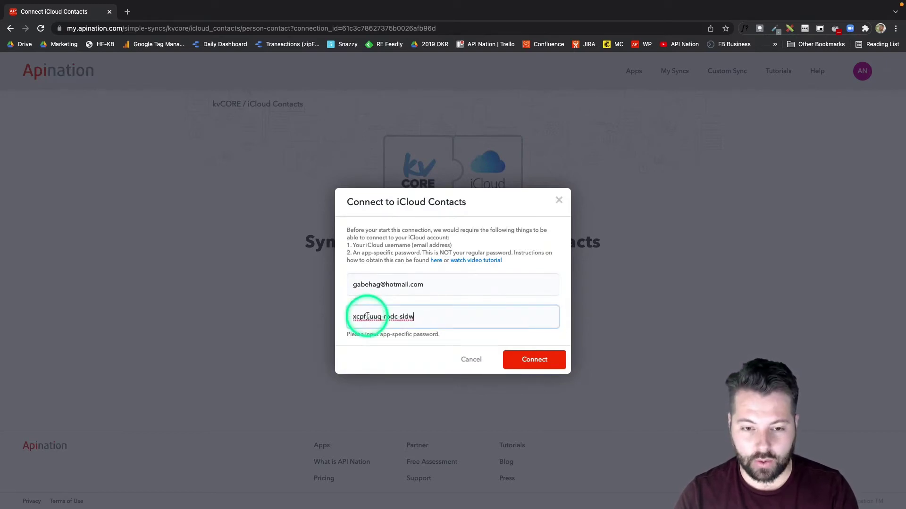
left_click(521, 360)
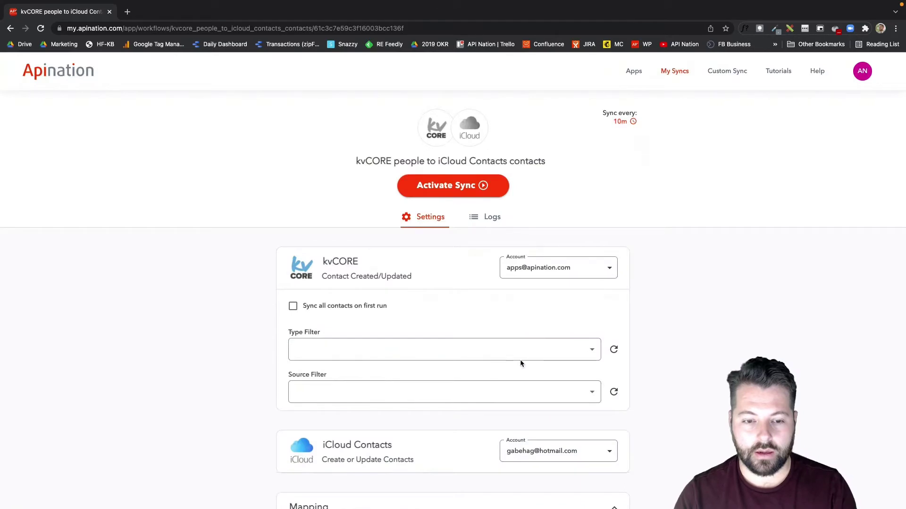
left_click(303, 346)
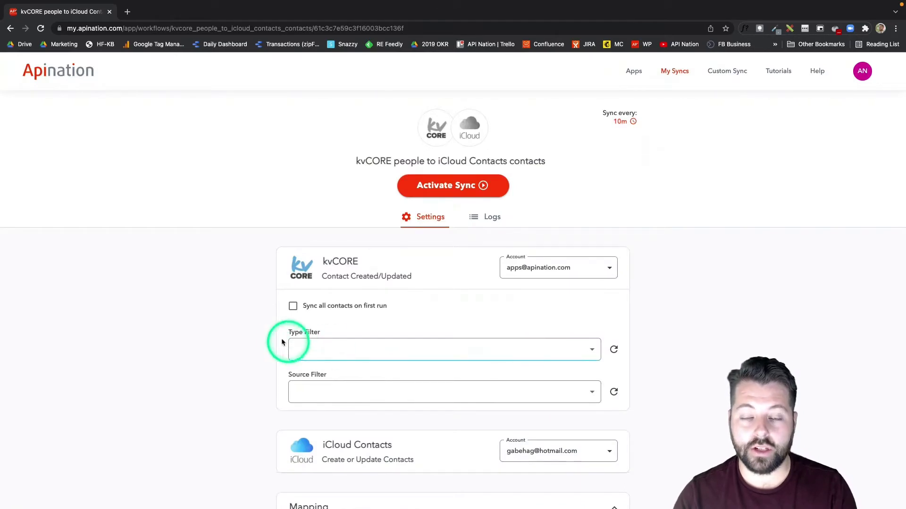
Enable 'Sync all contacts on first run' for the kvCORE trigger
scroll(282, 342, "down", 1)
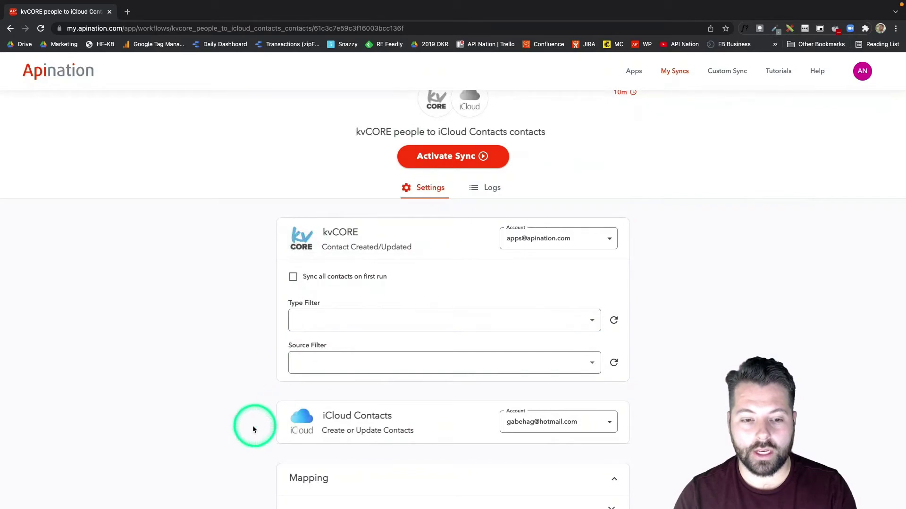
scroll(253, 430, "down", 1)
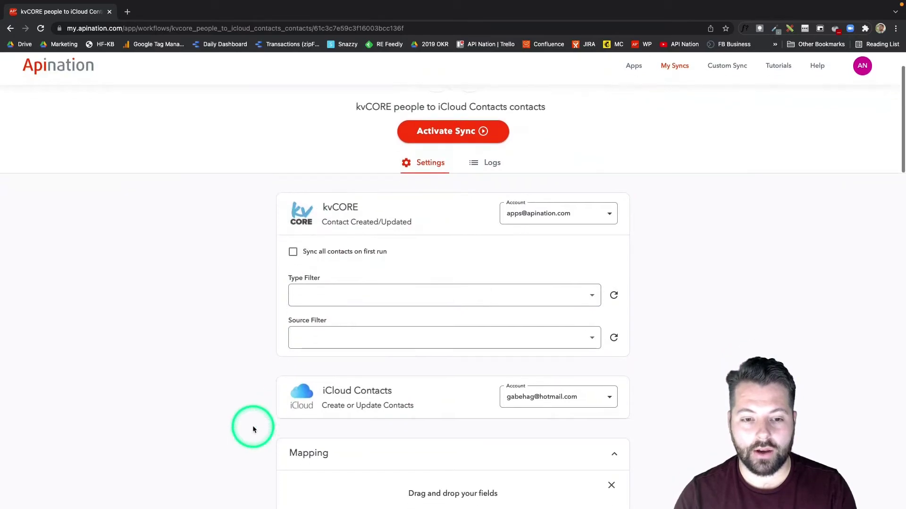
left_click(293, 242)
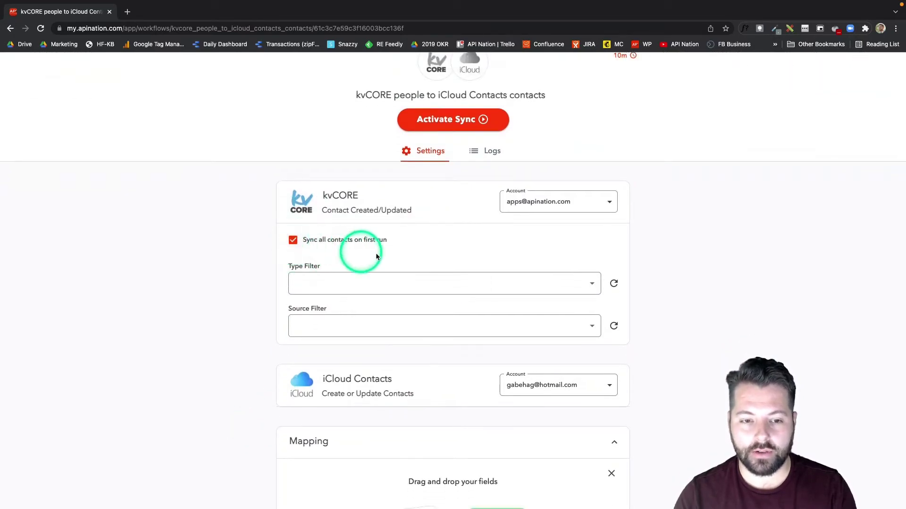
Set the Type Filter to All contact types after trying individual types
scroll(377, 253, "down", 1)
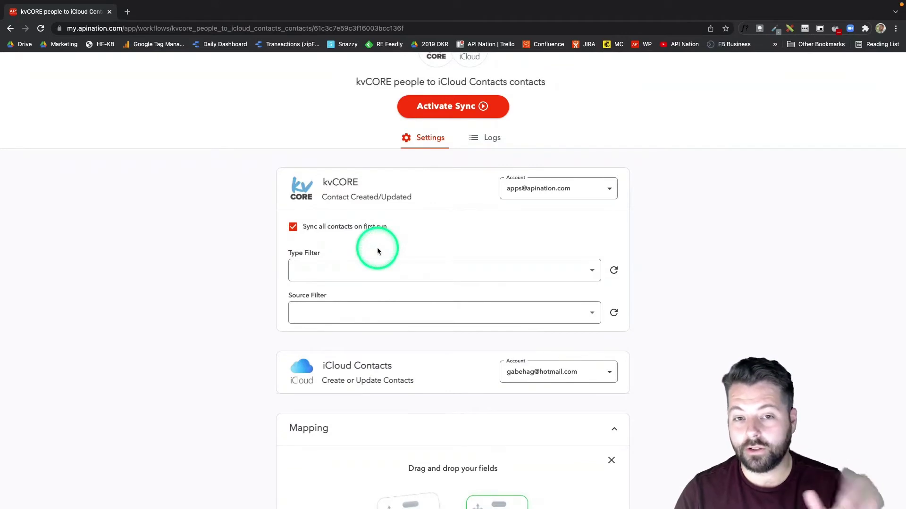
left_click(422, 274)
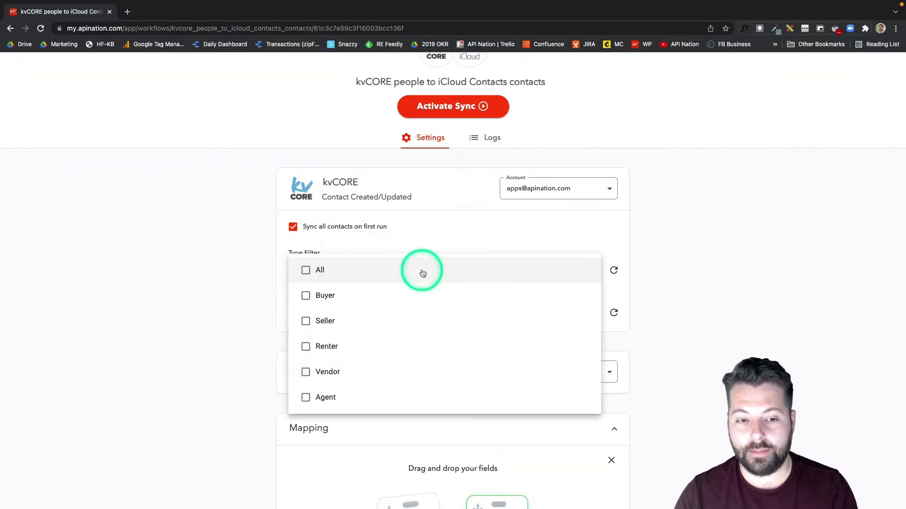
left_click(306, 296)
left_click(305, 295)
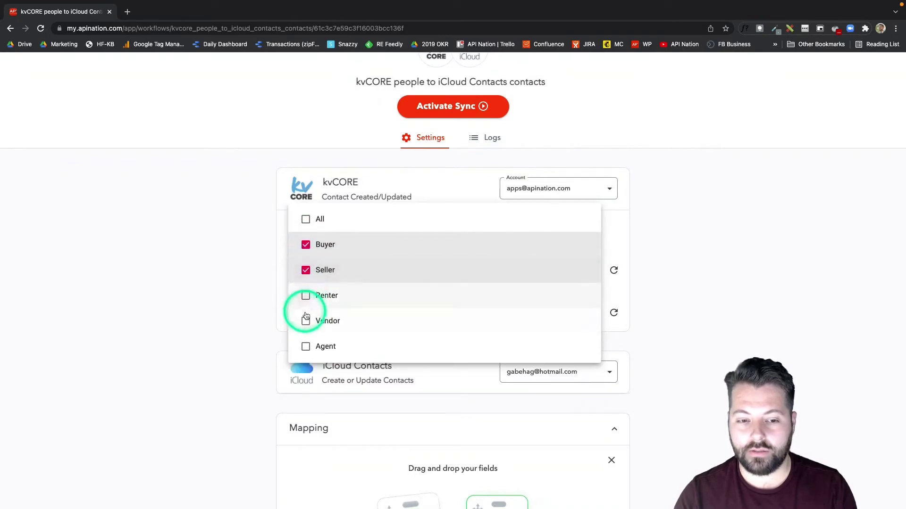
left_click(305, 294)
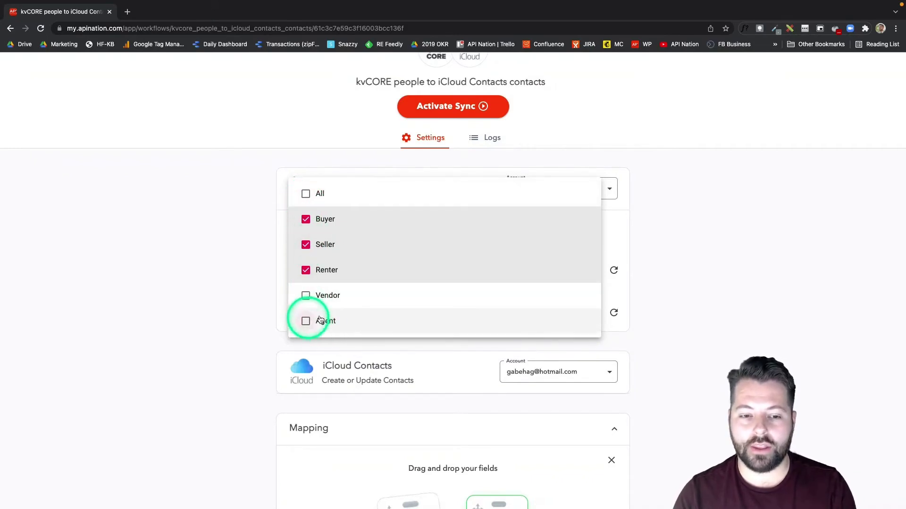
left_click(305, 272)
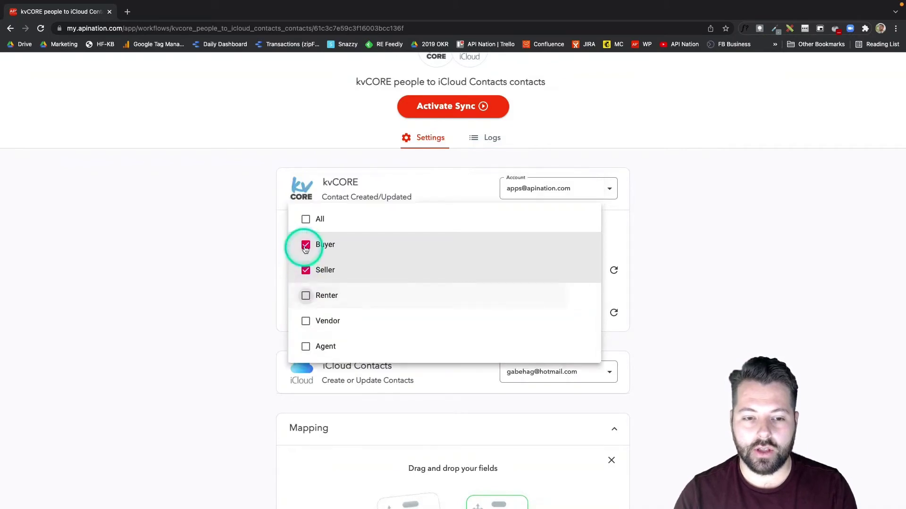
left_click(305, 246)
left_click(305, 270)
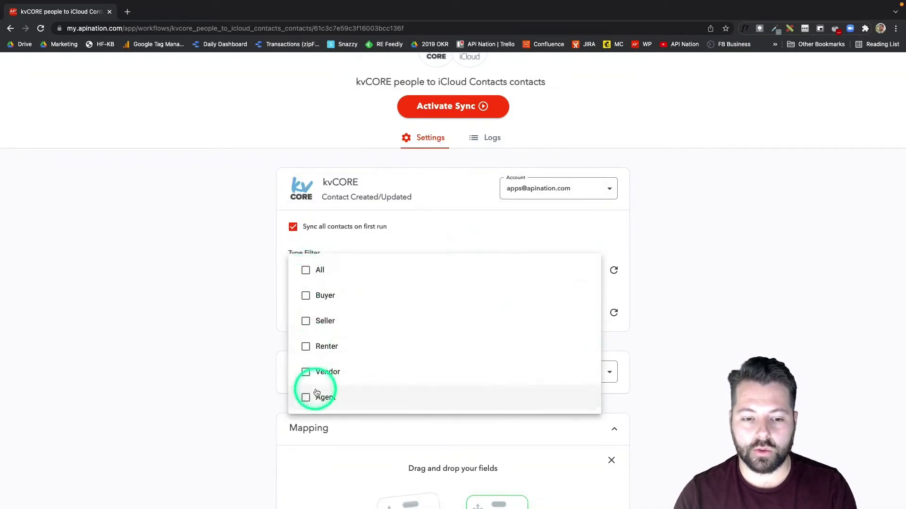
left_click(323, 376)
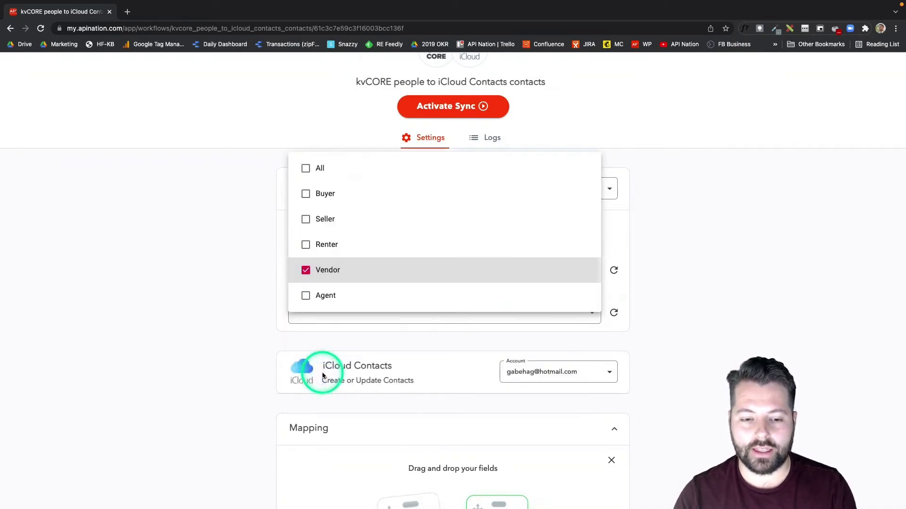
left_click(325, 302)
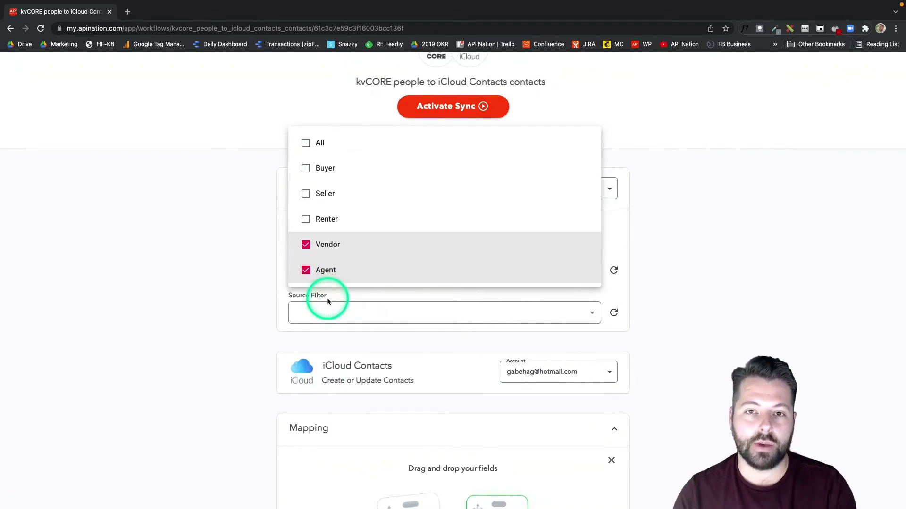
left_click(306, 143)
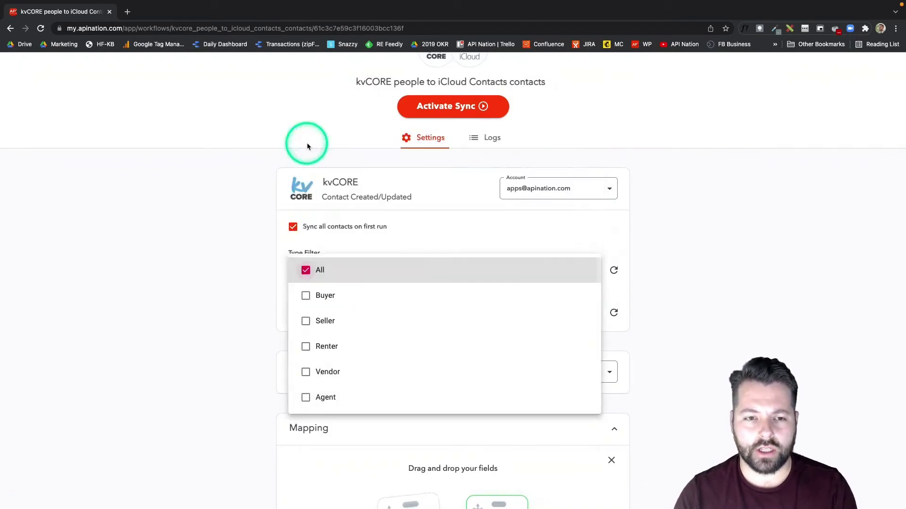
left_click(254, 320)
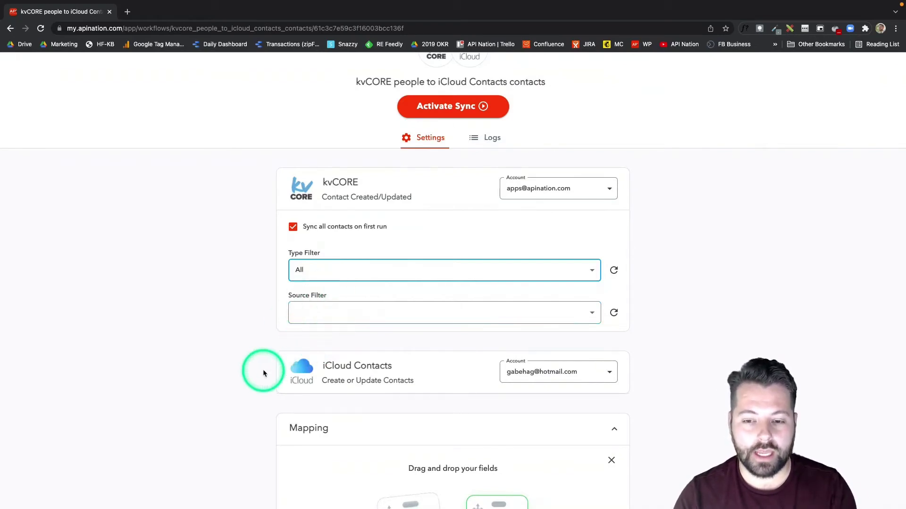
scroll(262, 370, "down", 3)
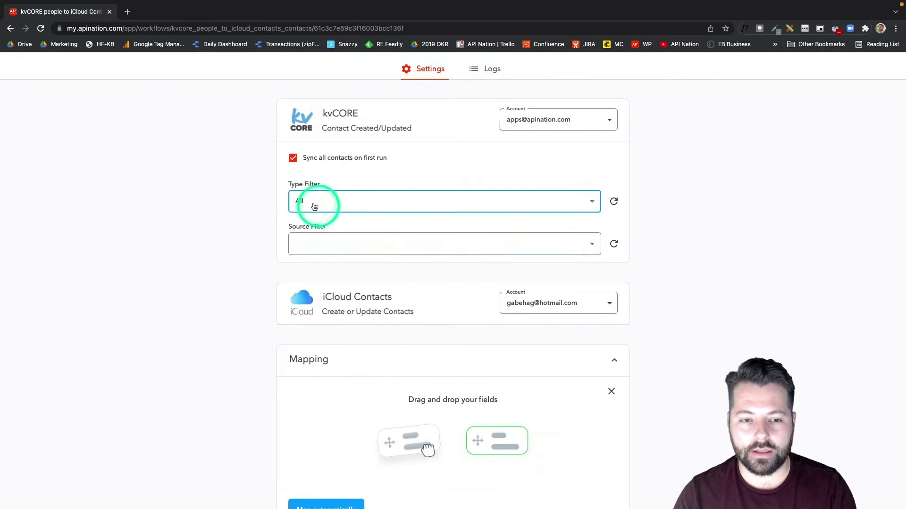
scroll(307, 380, "down", 1)
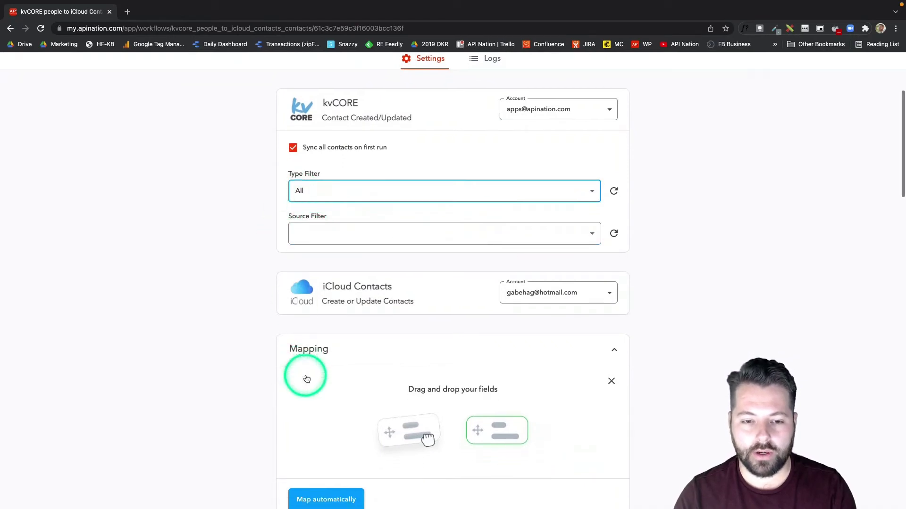
scroll(306, 377, "down", 10)
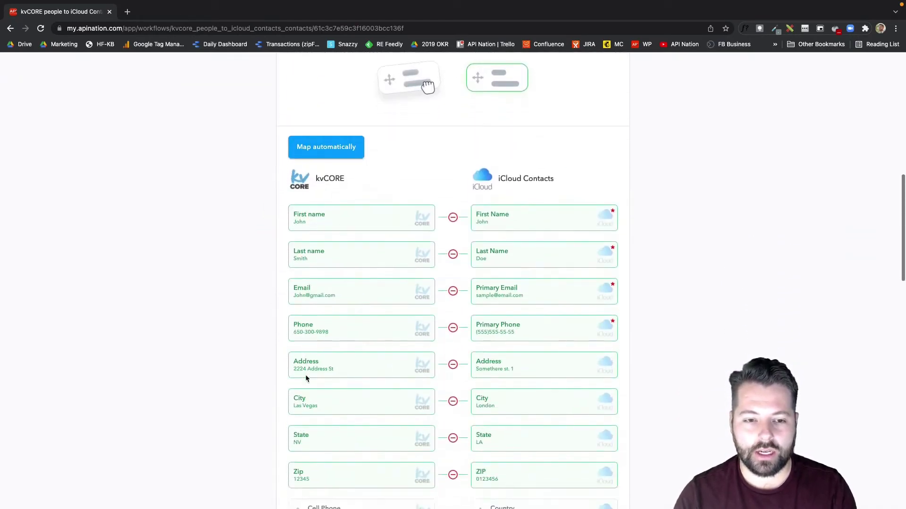
scroll(305, 375, "down", 2)
left_click(310, 181)
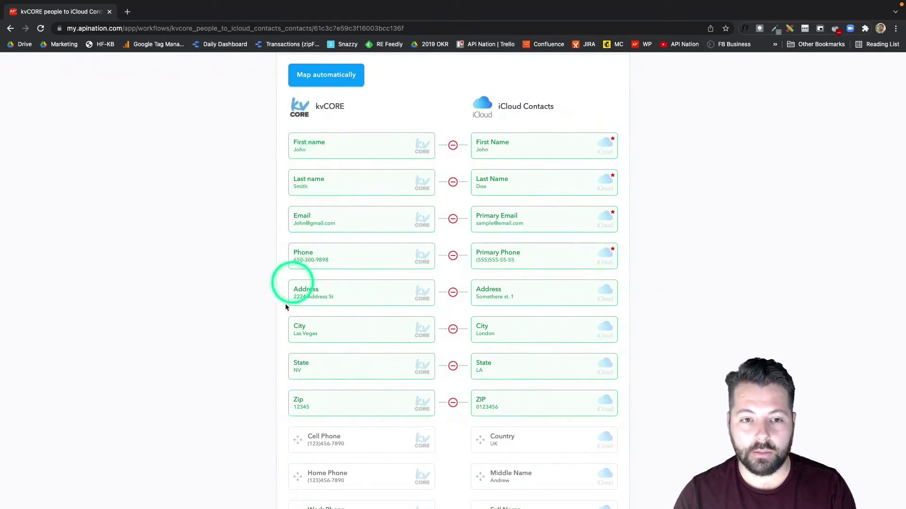
scroll(284, 307, "down", 3)
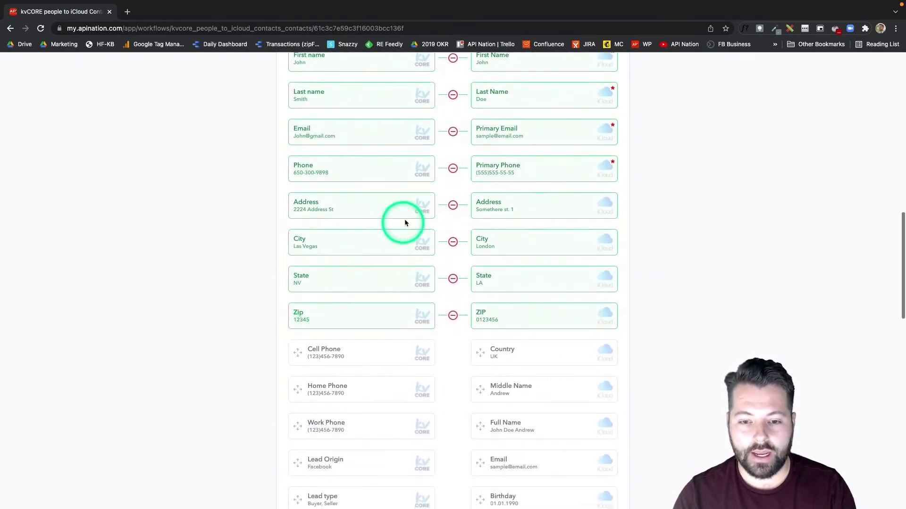
scroll(444, 381, "down", 4)
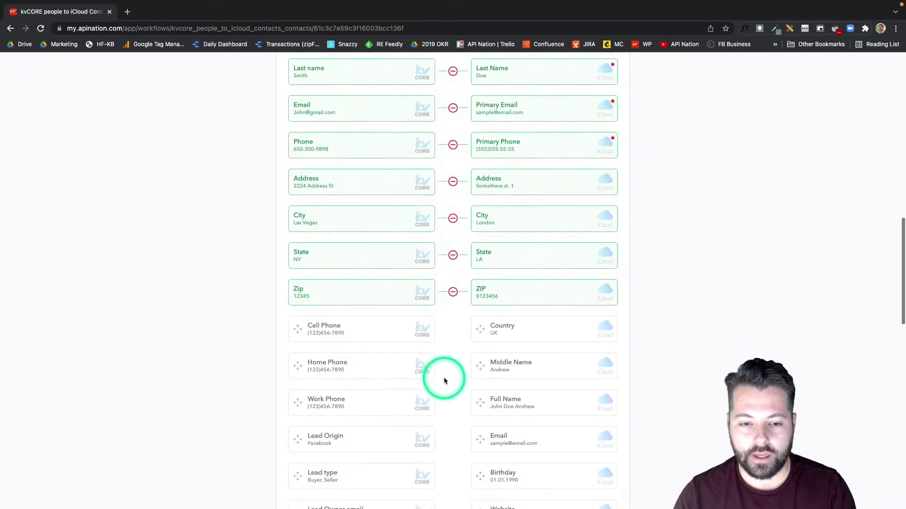
scroll(444, 380, "down", 1)
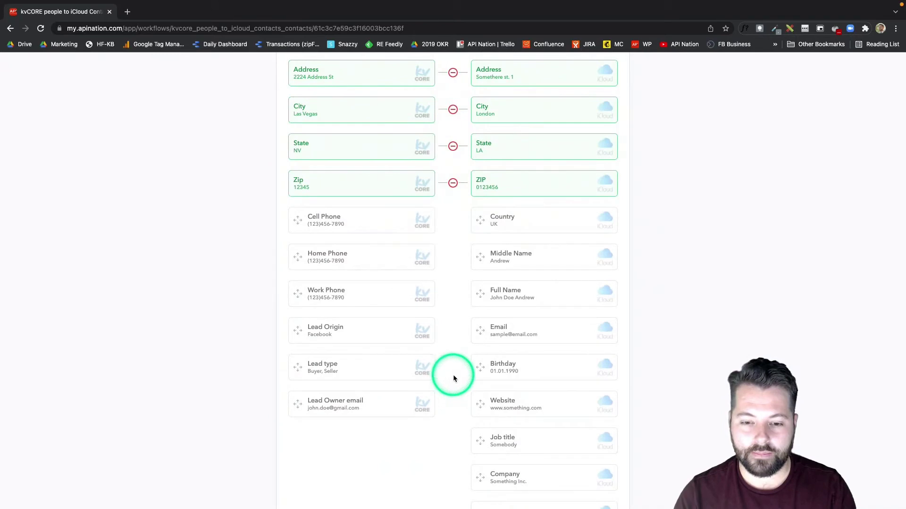
scroll(453, 374, "down", 1)
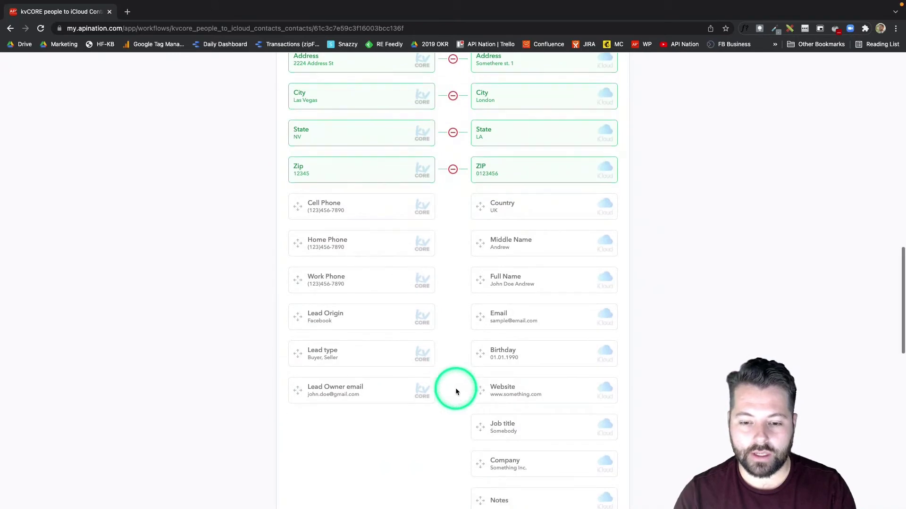
Create two field mappings: kvCORE Lead Origin → iCloud Company, Lead type → Job title
left_click(349, 321)
left_click_drag(350, 323, 487, 349)
scroll(487, 349, "down", 5)
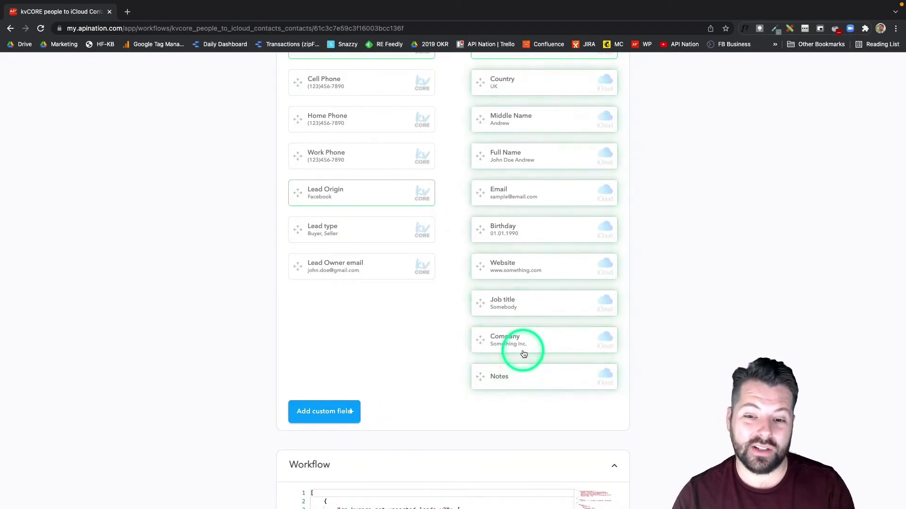
left_click(504, 342)
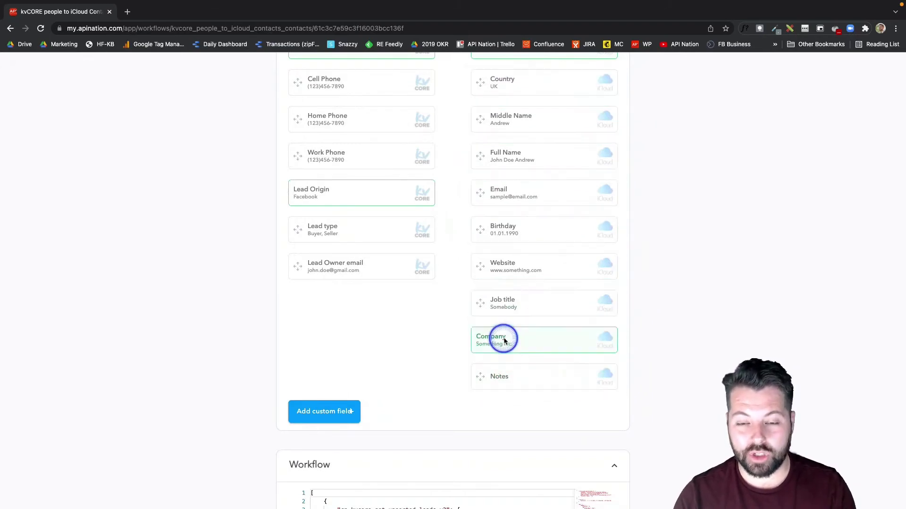
scroll(465, 296, "up", 3)
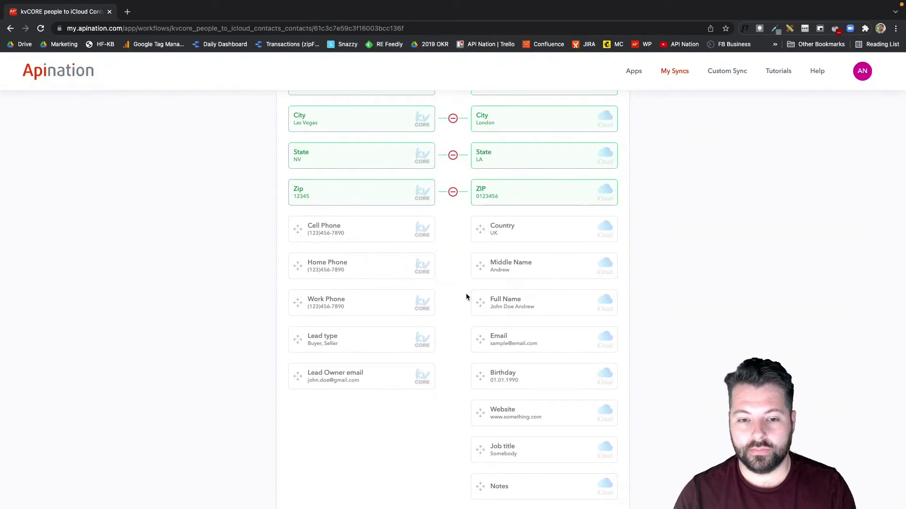
left_click(319, 342)
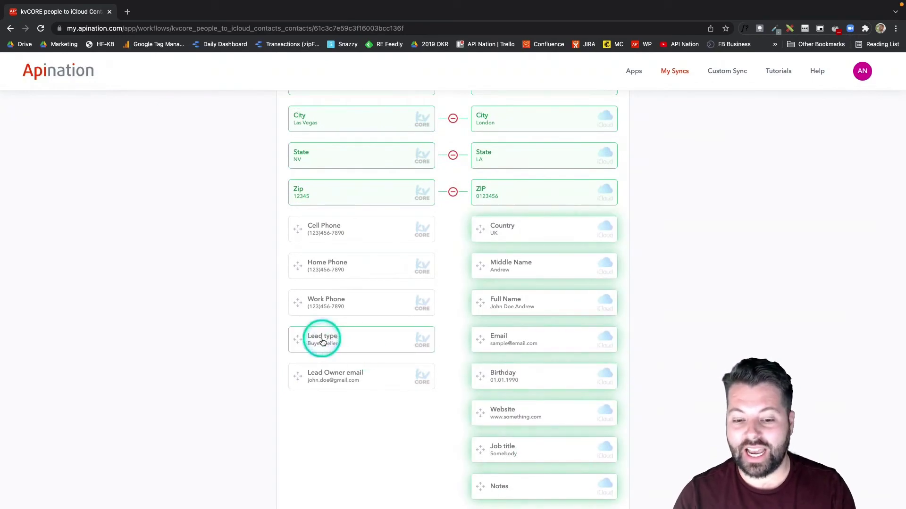
left_click(503, 449)
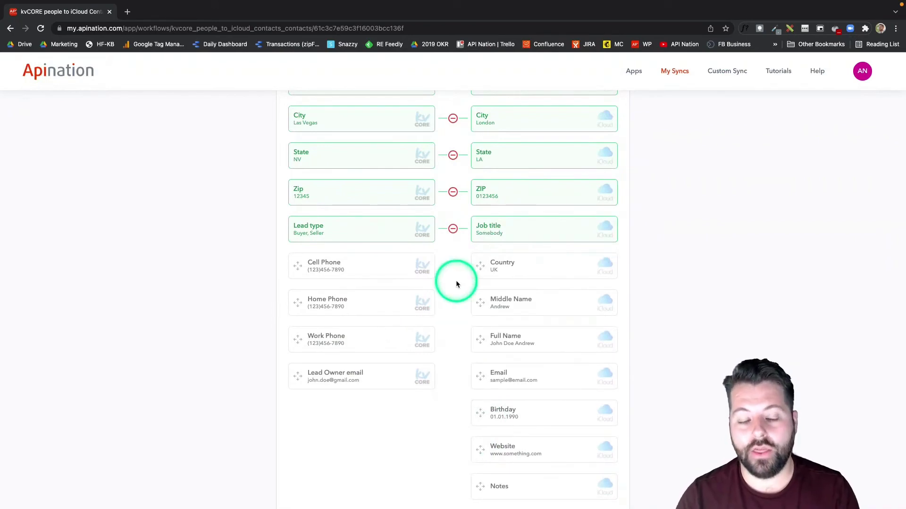
scroll(455, 284, "down", 1)
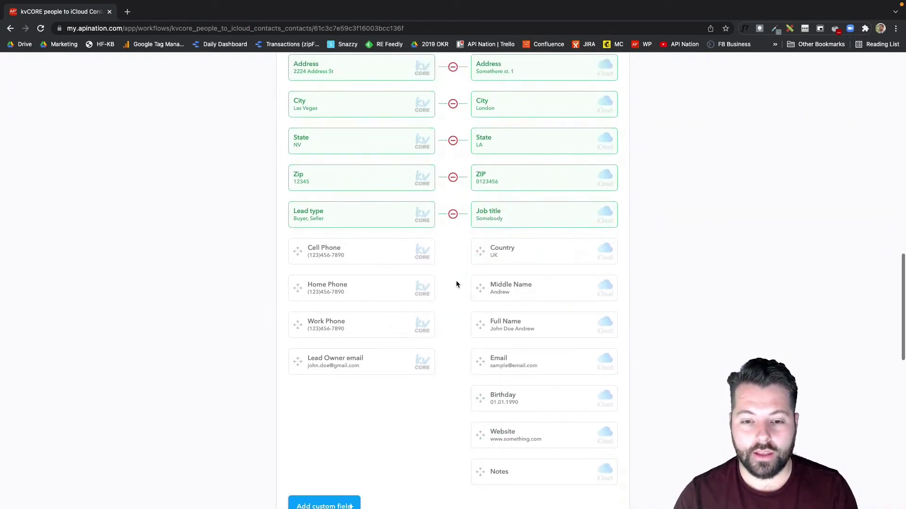
scroll(456, 284, "up", 10)
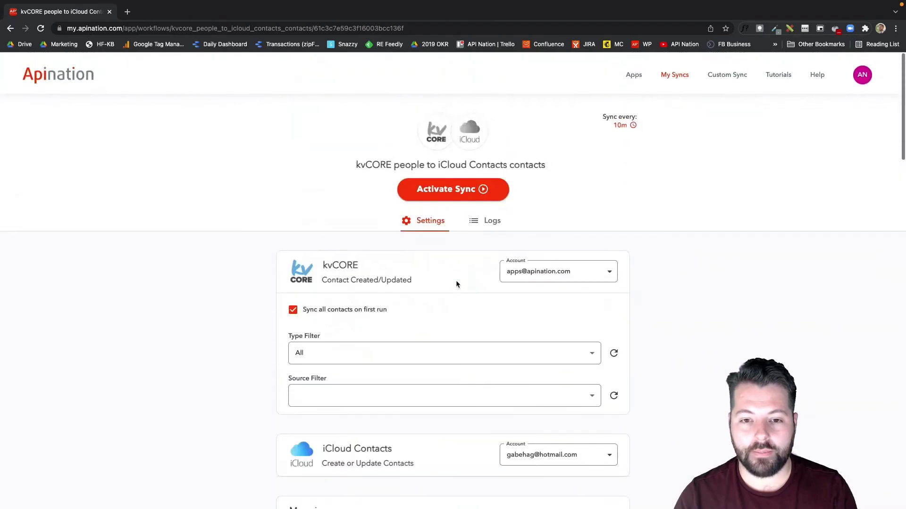
Activate the sync so it shows 'Sync is running' every 10m
left_click(469, 190)
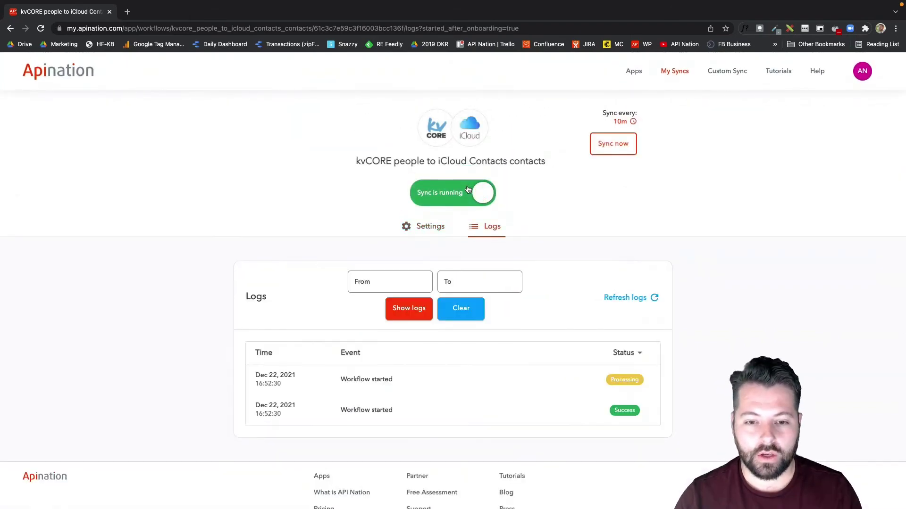
left_click(447, 156)
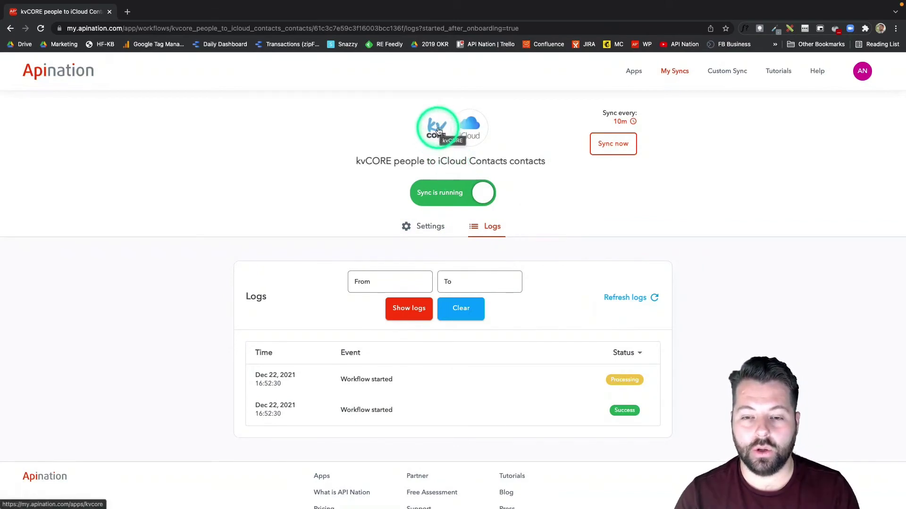
From the kvCORE app page, create the iCloud Contacts contacts into kvCORE sync and open its settings
left_click(437, 130)
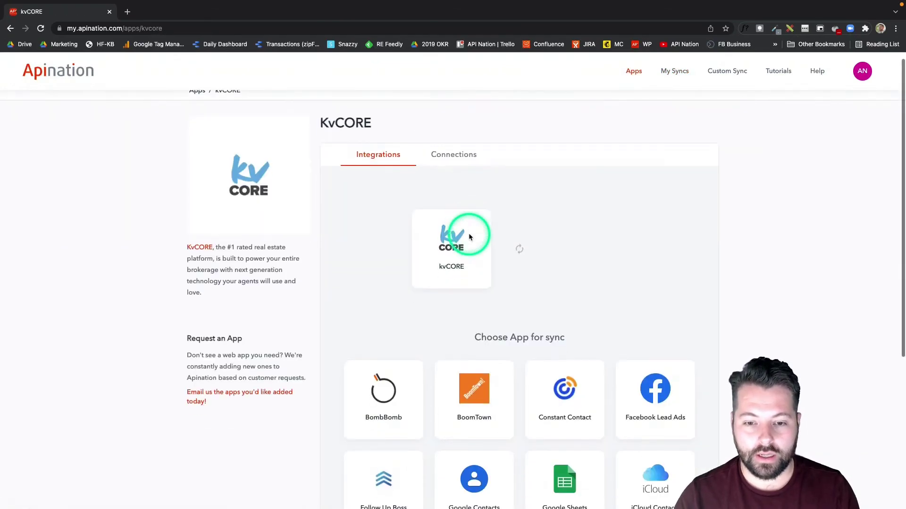
scroll(469, 236, "down", 3)
left_click(660, 347)
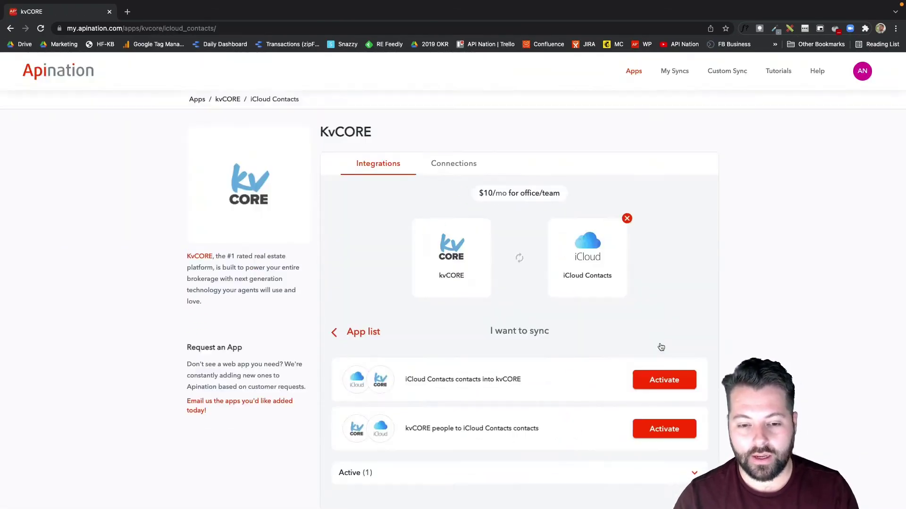
left_click(355, 452)
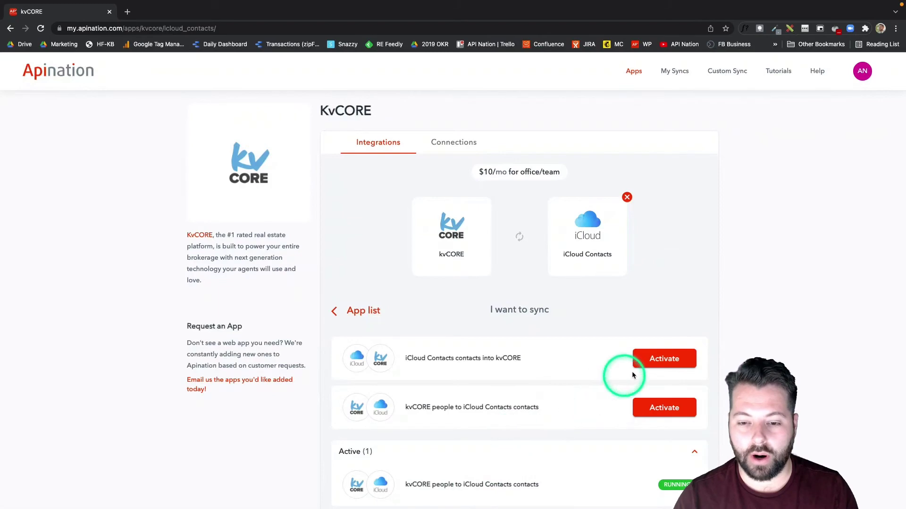
left_click(658, 361)
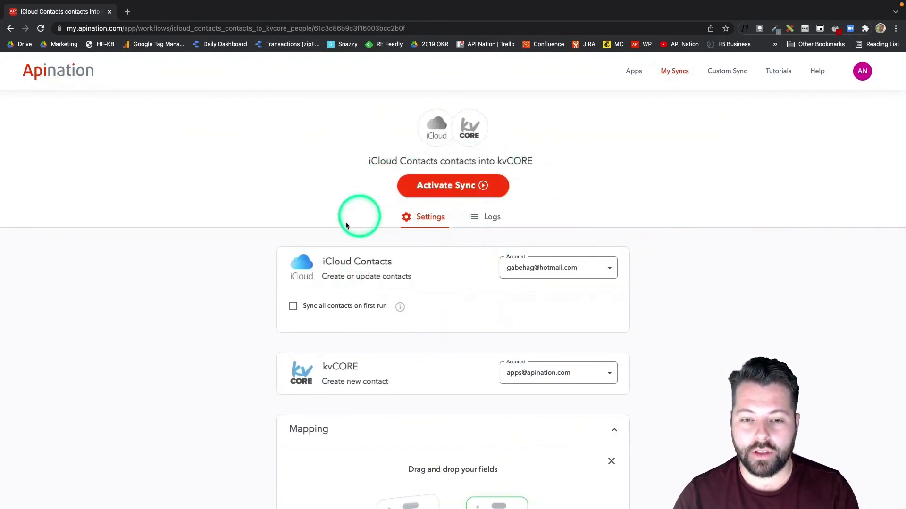
Turn on Sync all contacts on first run for the iCloud-to-kvCORE sync
scroll(289, 303, "down", 2)
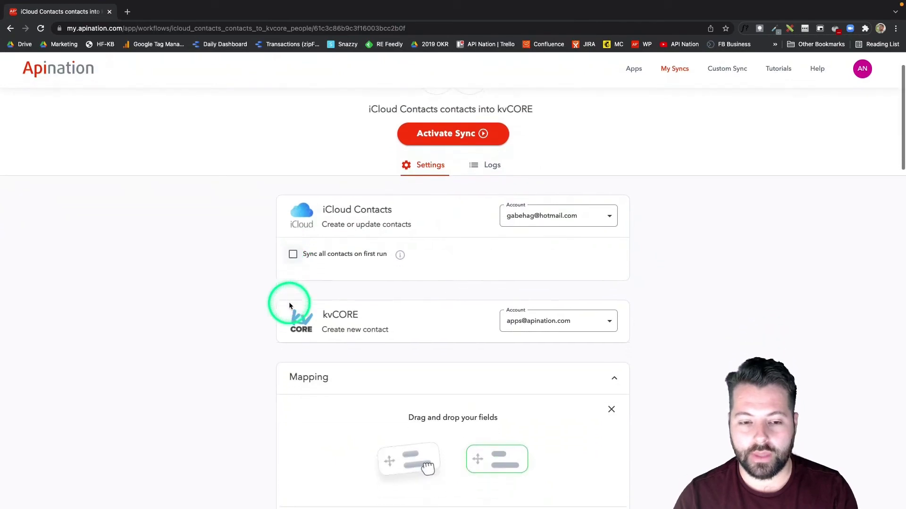
left_click(293, 253)
scroll(277, 313, "down", 2)
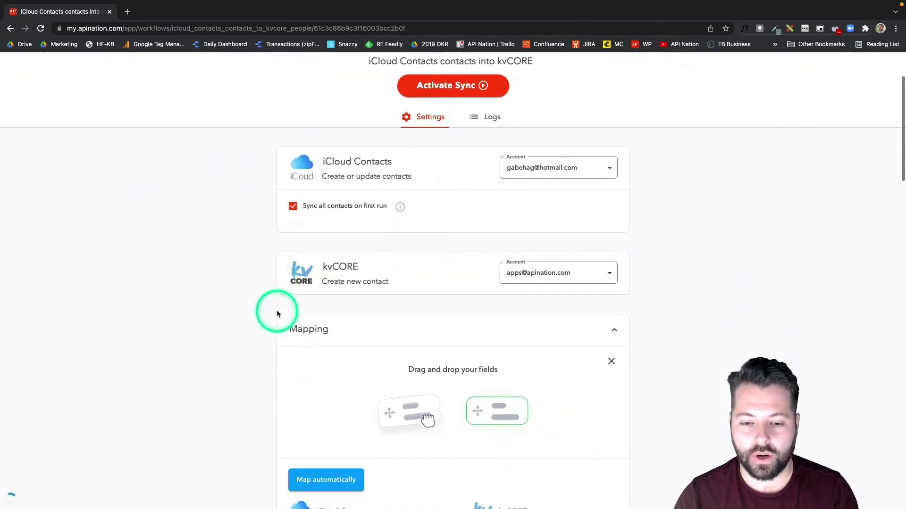
scroll(277, 314, "down", 10)
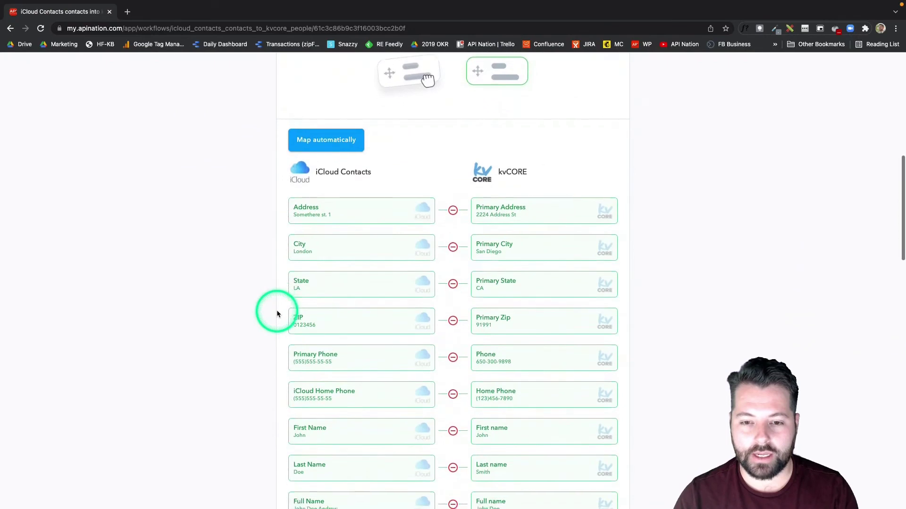
scroll(276, 314, "down", 2)
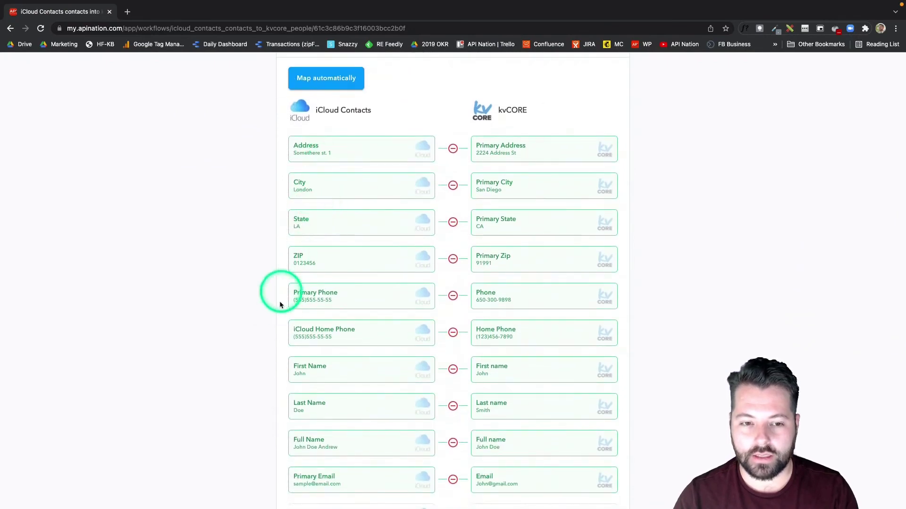
scroll(280, 305, "down", 12)
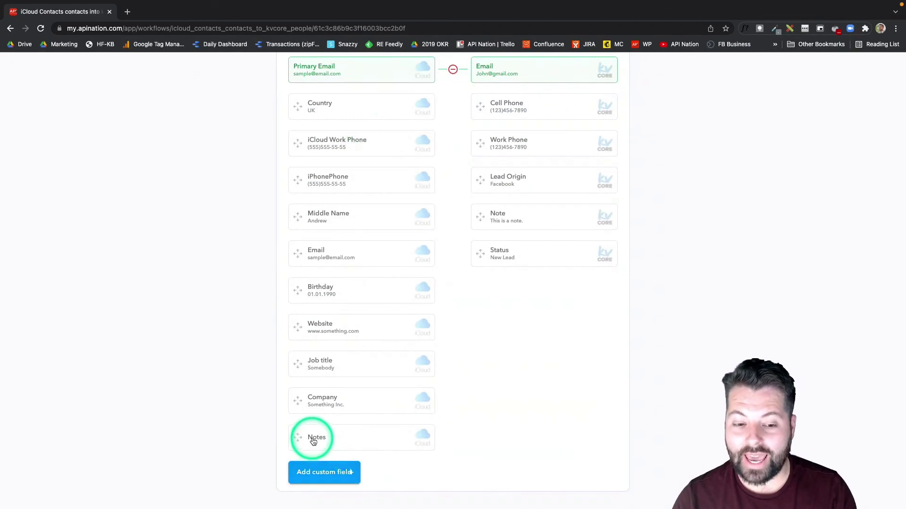
Map iCloud Notes to the kvCORE Note field and activate the sync
left_click_drag(313, 442, 523, 222)
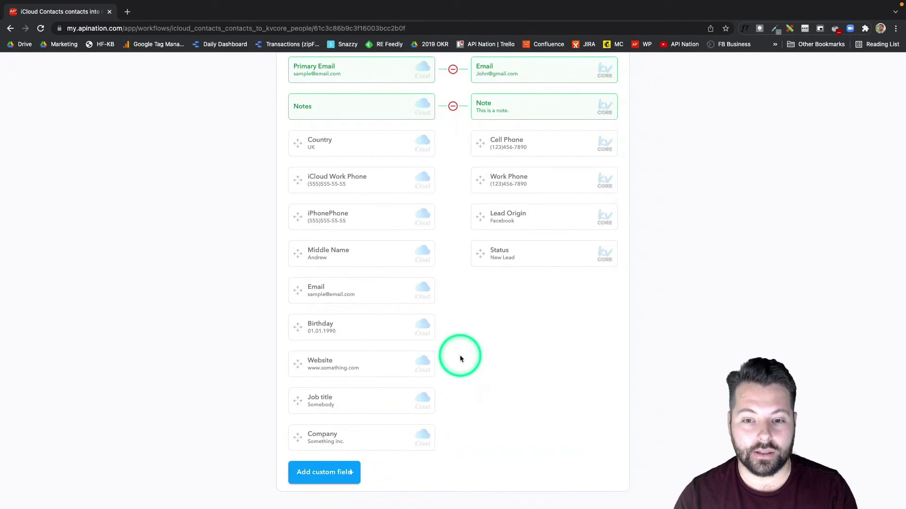
scroll(459, 359, "up", 20)
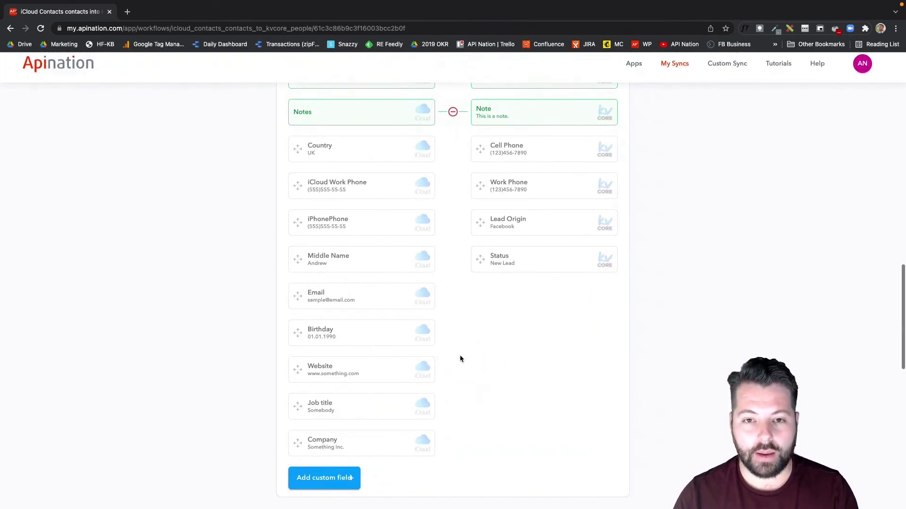
left_click(449, 185)
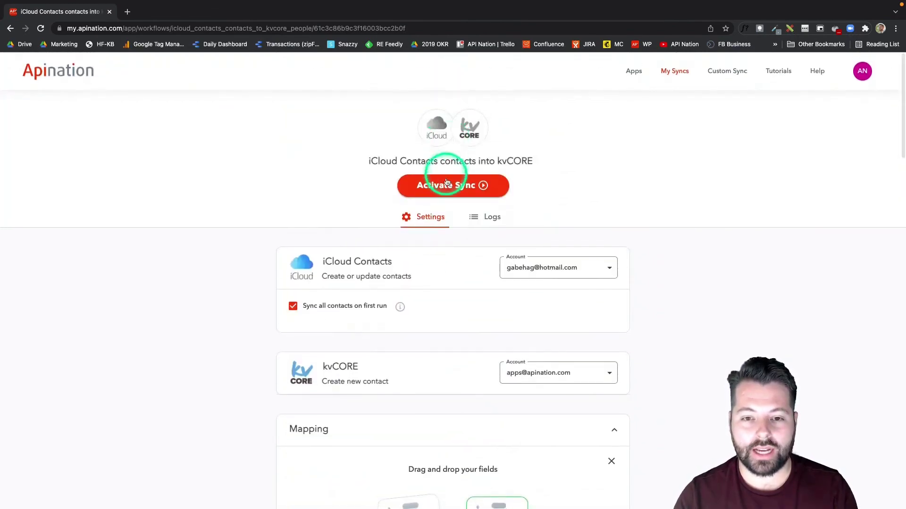